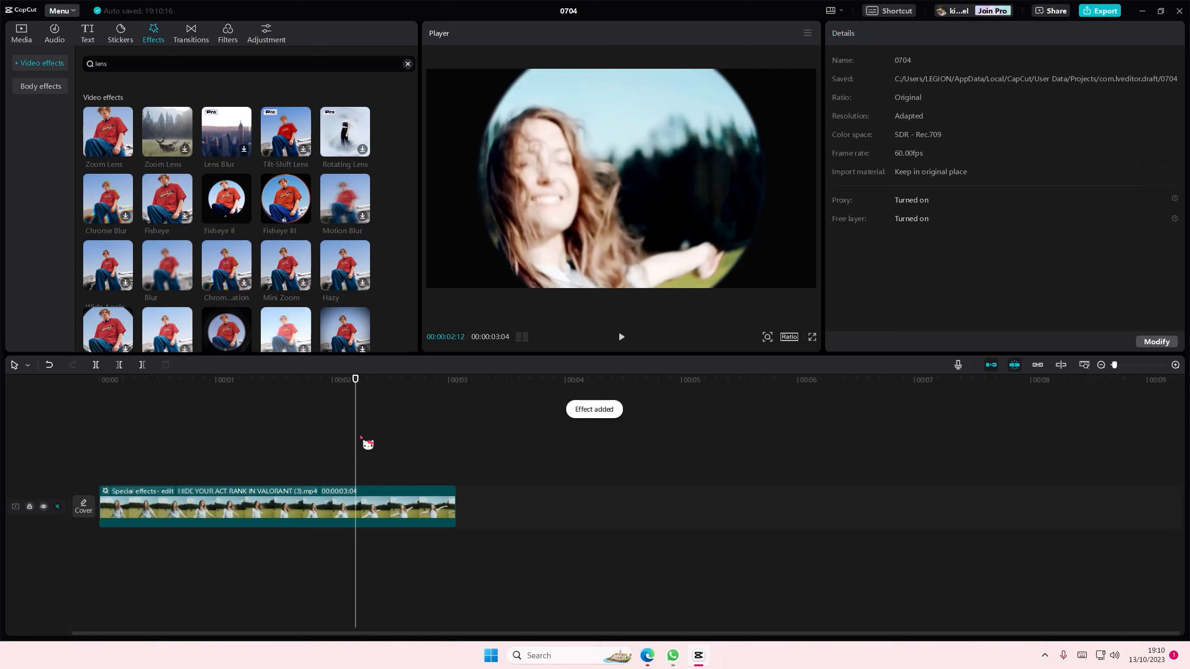
- Undo the last added effect and crop the video clip to a 1:1 ratio
{"action": "key", "text": "ctrl+z"}
{"action": "left_click", "coordinate": [88, 446]}
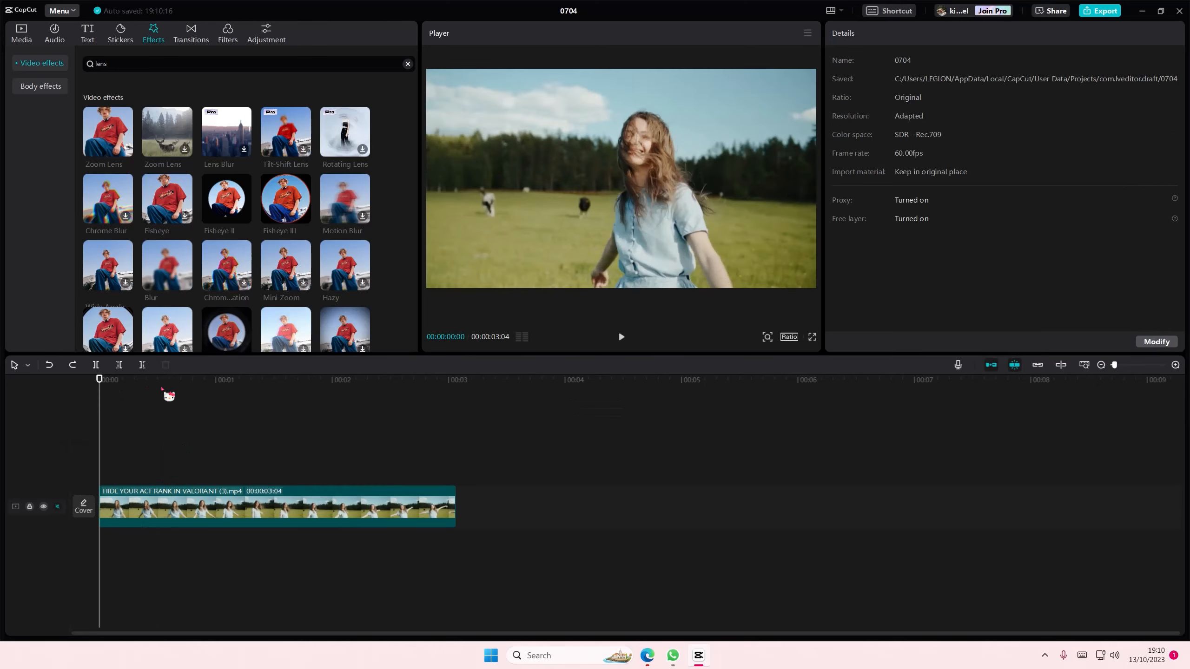
{"action": "left_click", "coordinate": [191, 492]}
{"action": "left_click", "coordinate": [282, 365]}
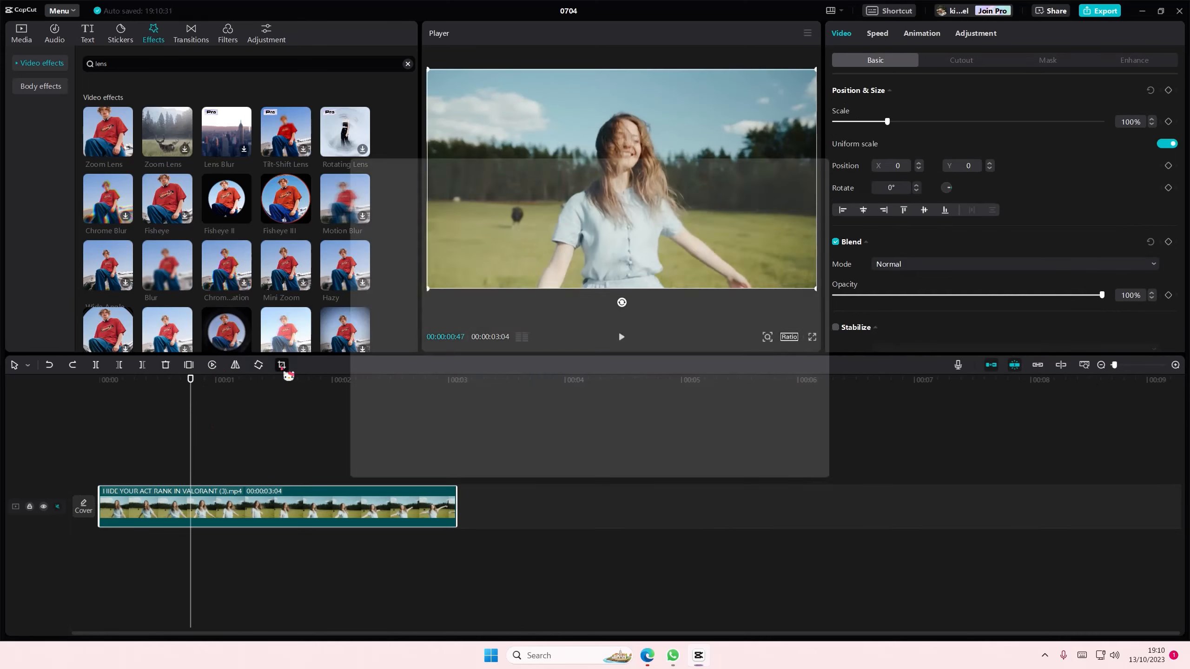
{"action": "left_click", "coordinate": [606, 497]}
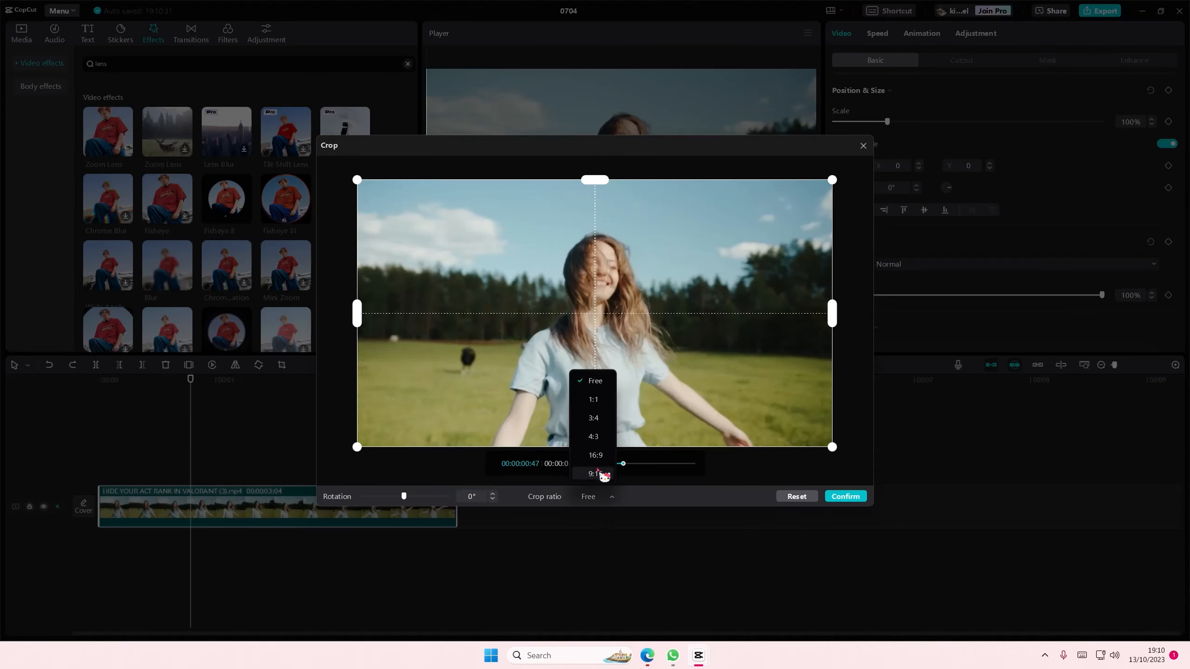
{"action": "left_click", "coordinate": [595, 400]}
{"action": "left_click", "coordinate": [839, 497]}
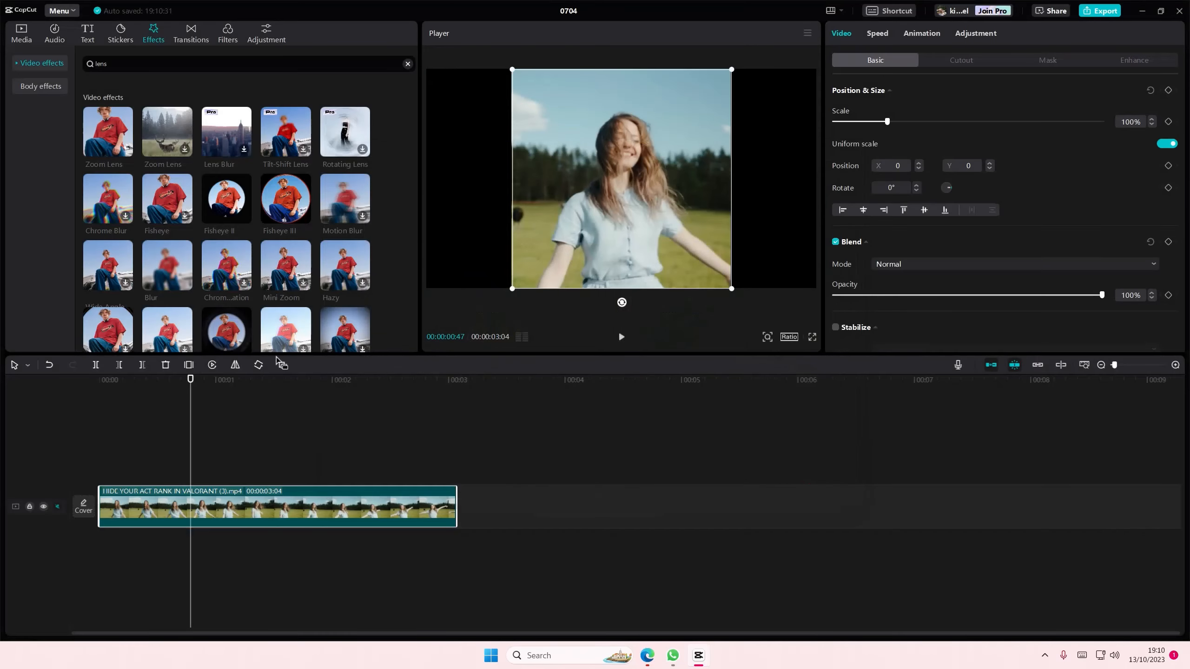
{"action": "scroll", "coordinate": [226, 197], "scroll_direction": "down", "scroll_amount": 1}
{"action": "left_click_drag", "start_coordinate": [227, 146], "coordinate": [160, 501]}
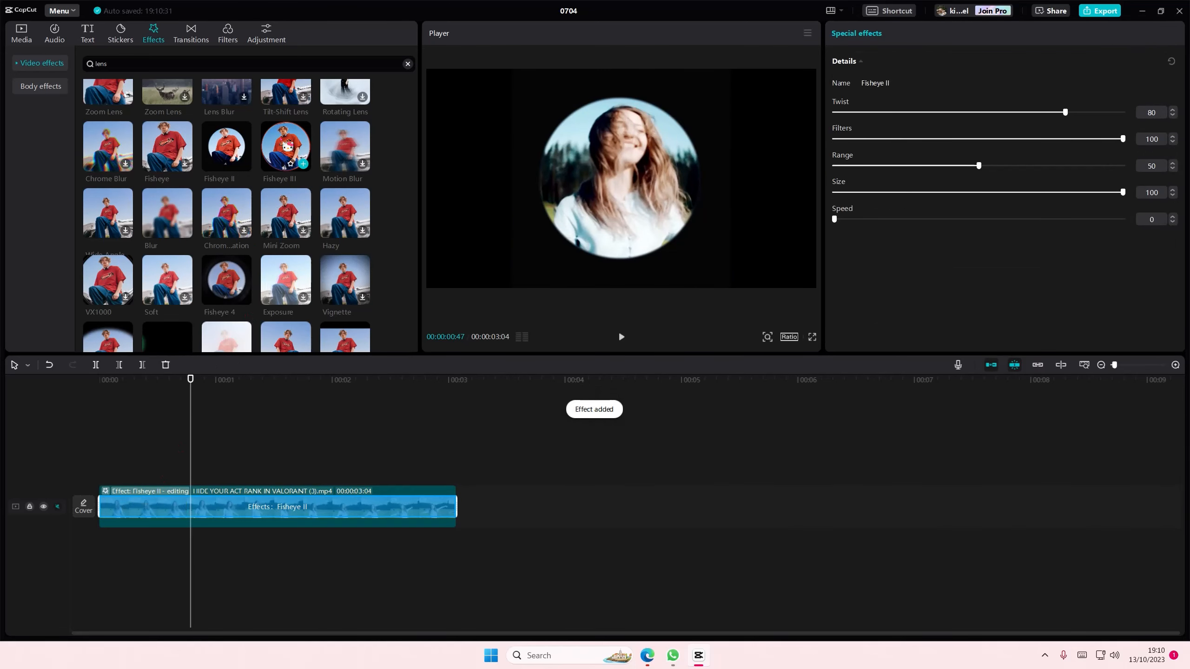
{"action": "key", "text": "ctrl+z"}
- Apply the Fisheye III effect to the cropped video clip
{"action": "left_click_drag", "start_coordinate": [285, 144], "coordinate": [171, 500]}
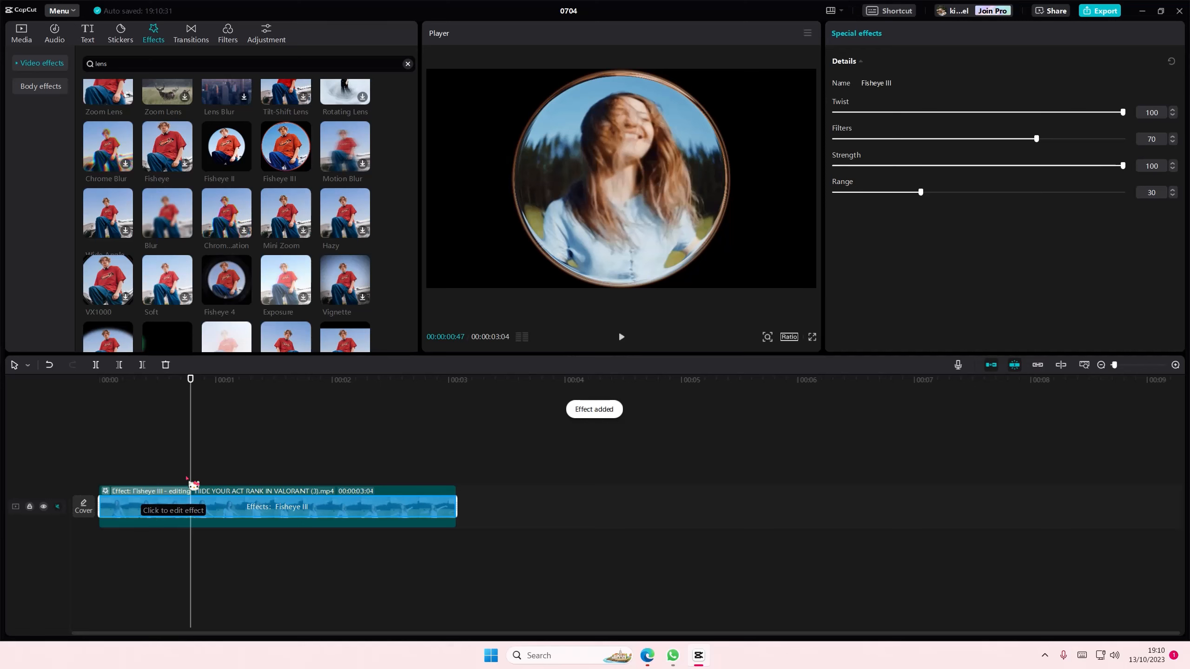
{"action": "key", "text": "ctrl+z"}
{"action": "left_click_drag", "start_coordinate": [259, 142], "coordinate": [116, 521]}
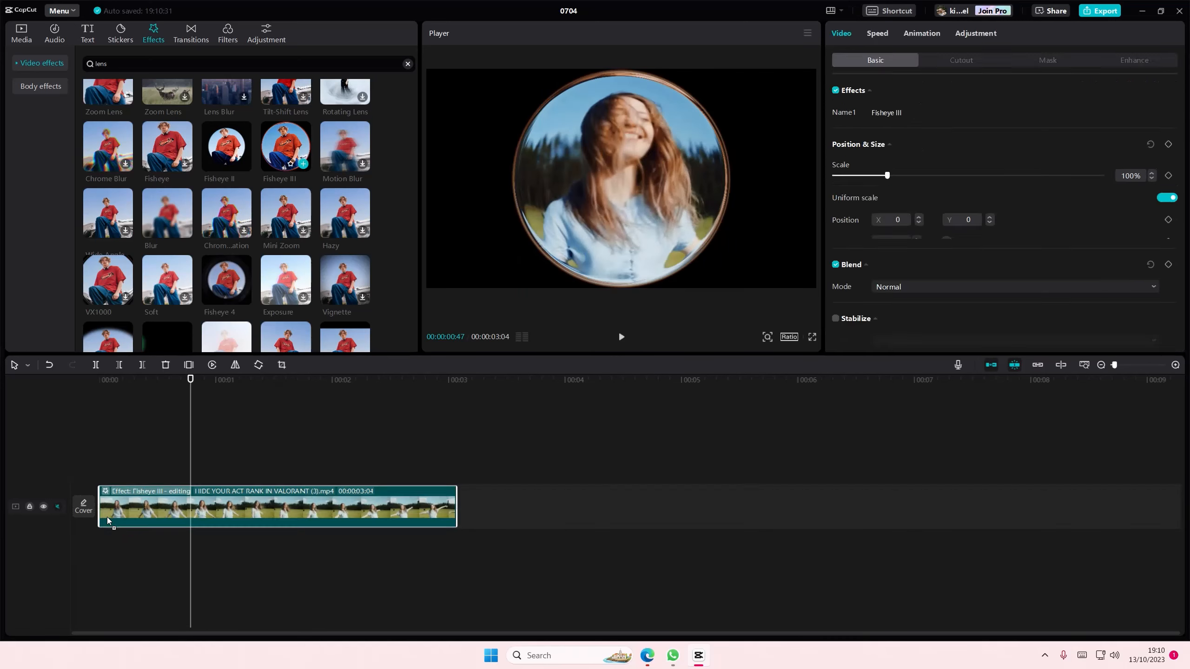
- Scale the fisheye video clip down to 78%, keeping it centred in the frame
{"action": "left_click", "coordinate": [319, 470]}
{"action": "left_click_drag", "start_coordinate": [318, 468], "coordinate": [94, 468]}
{"action": "left_click", "coordinate": [250, 497]}
{"action": "key", "text": "ctrl+z"}
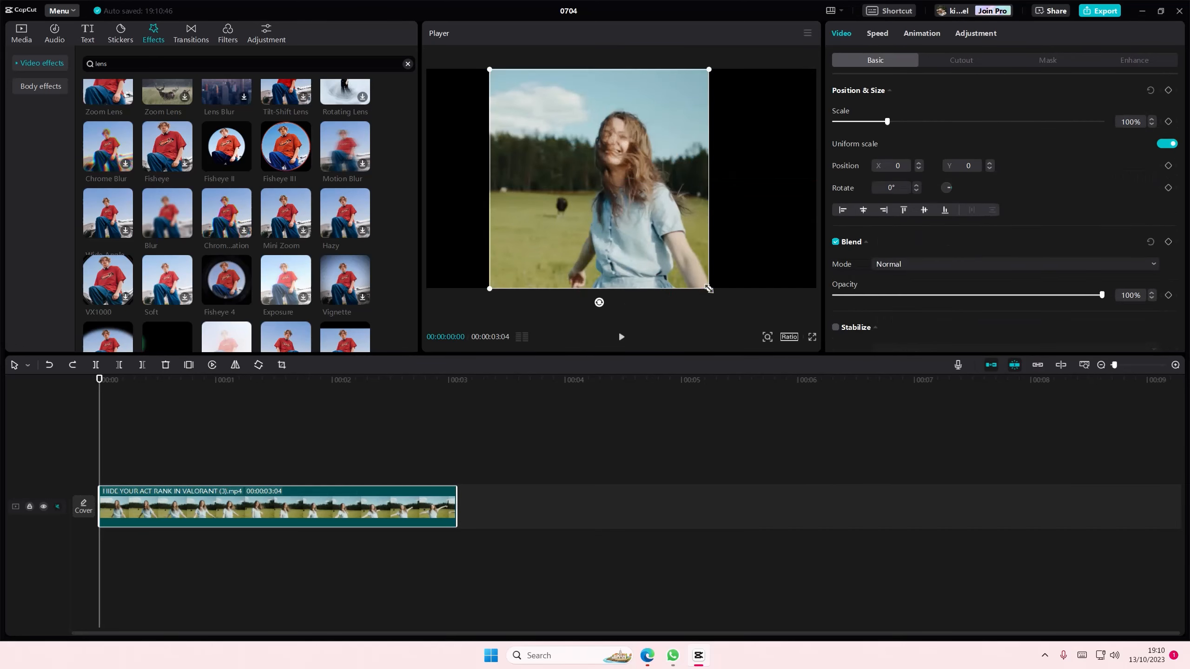
{"action": "key", "text": "ctrl+shift+z"}
{"action": "left_click_drag", "start_coordinate": [732, 289], "coordinate": [706, 267]}
{"action": "left_click", "coordinate": [311, 446]}
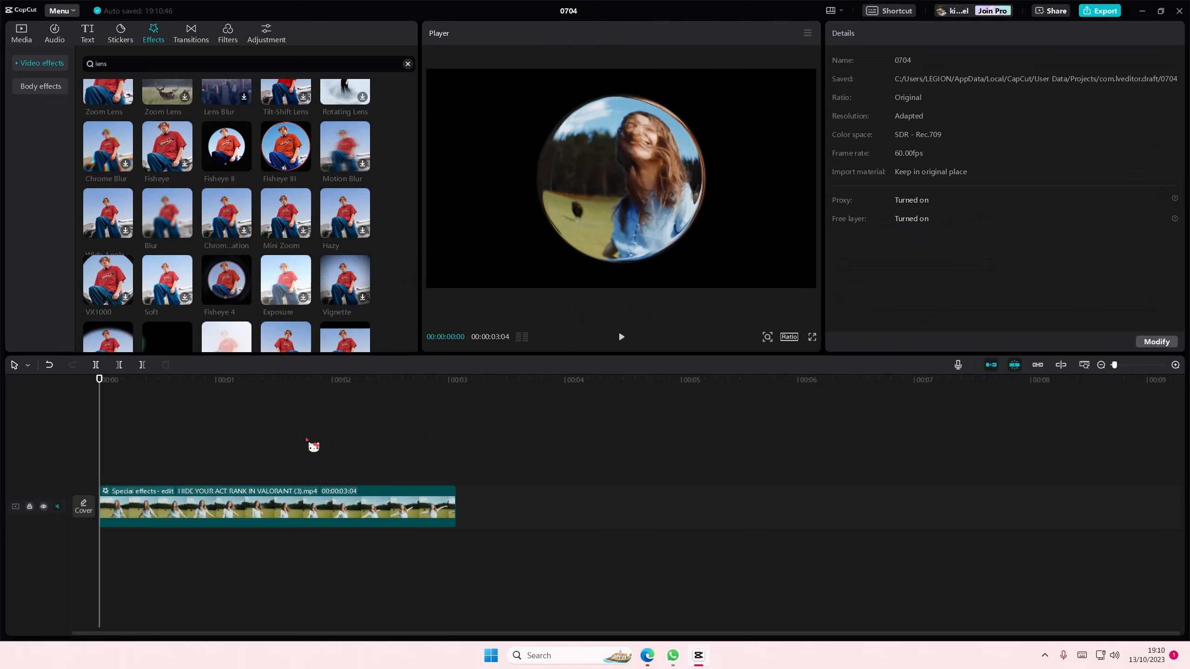
- Add the black stock clip from the library's Trending category on a track above the video, starting at the beginning
{"action": "left_click", "coordinate": [201, 493]}
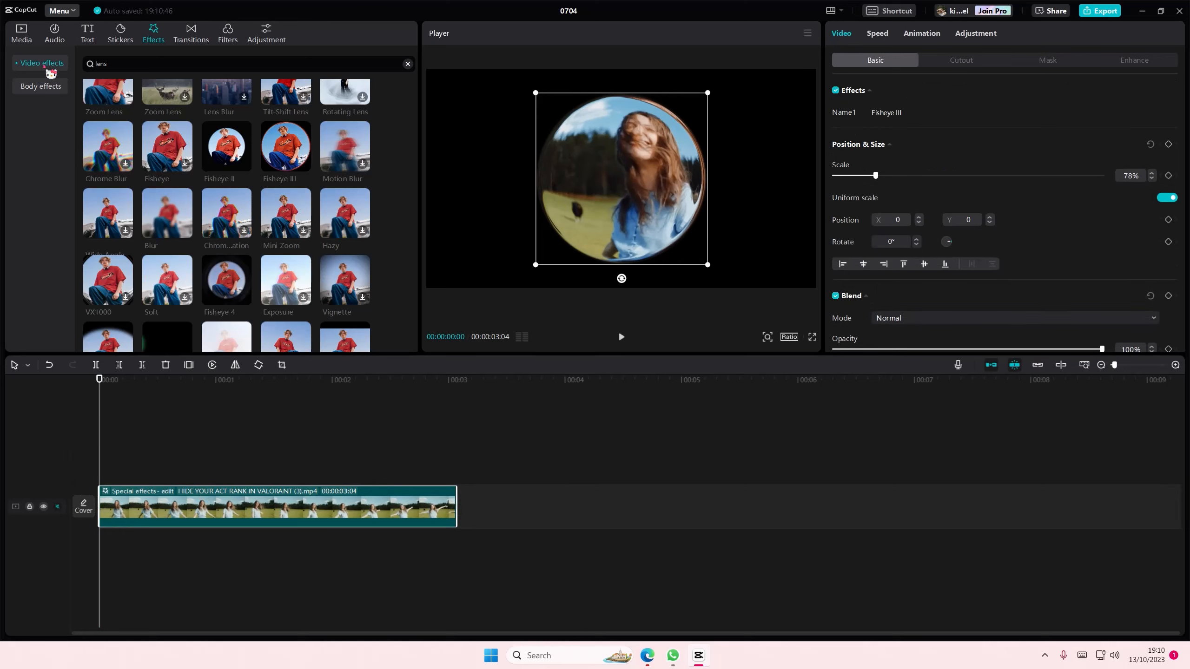
{"action": "left_click", "coordinate": [33, 41]}
{"action": "left_click", "coordinate": [46, 133]}
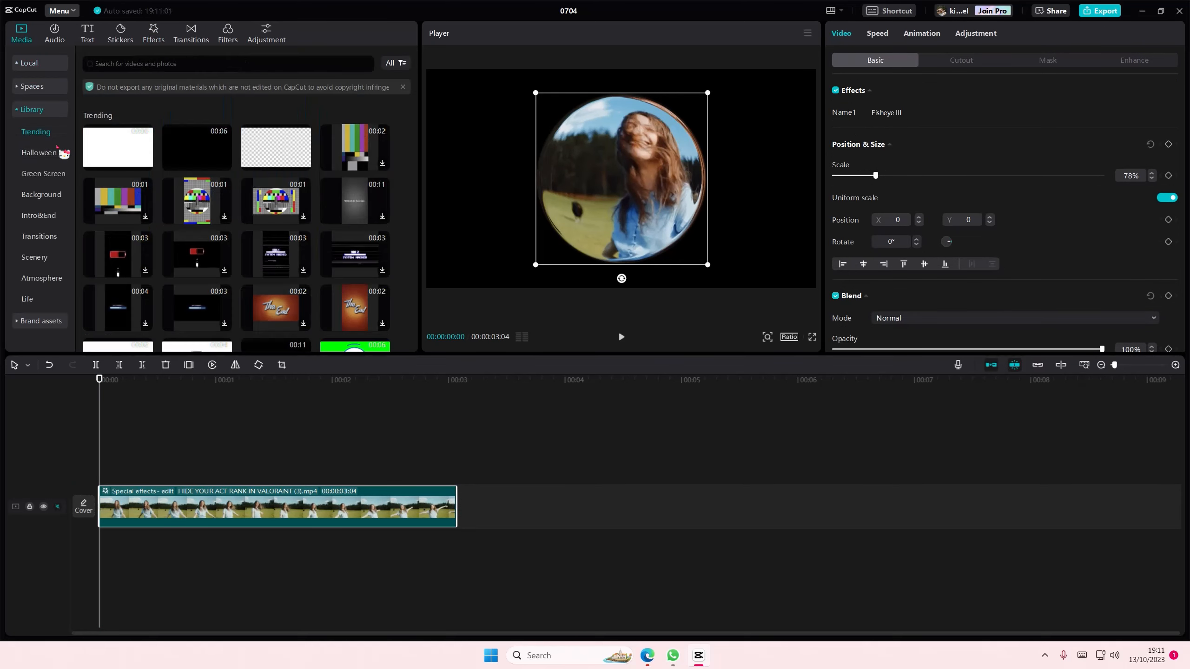
{"action": "left_click_drag", "start_coordinate": [185, 153], "coordinate": [85, 435]}
- Trim off the part of the black clip that extends past the end of the video clip
{"action": "left_click", "coordinate": [457, 417]}
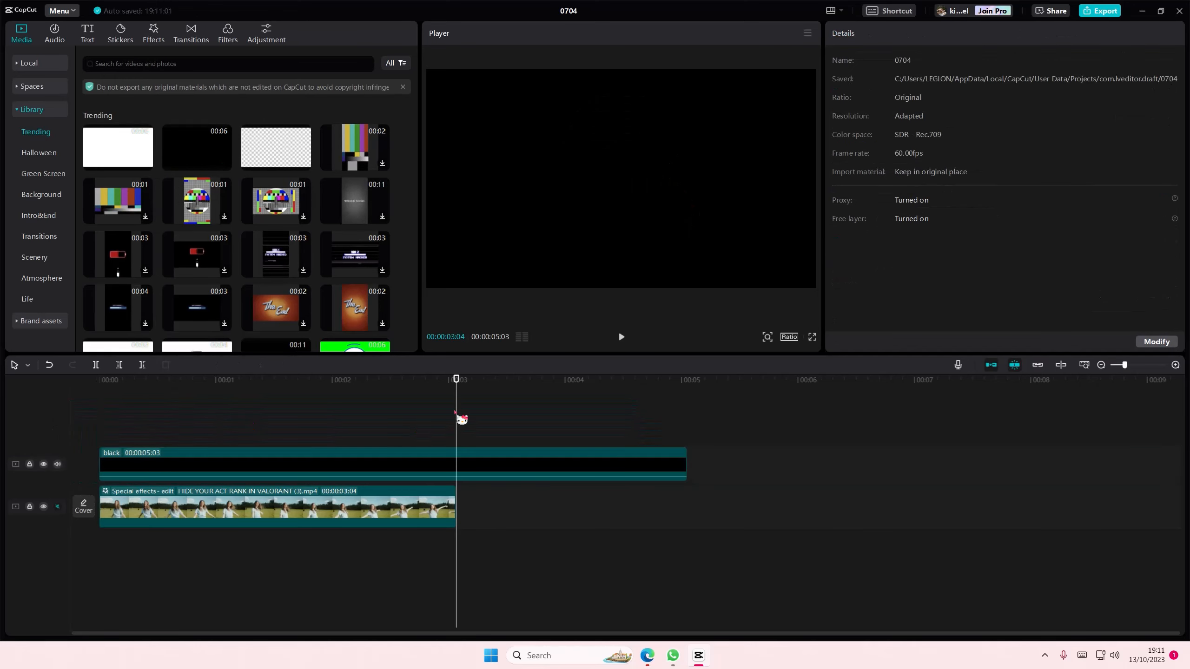
{"action": "key", "text": "w"}
{"action": "left_click", "coordinate": [382, 450]}
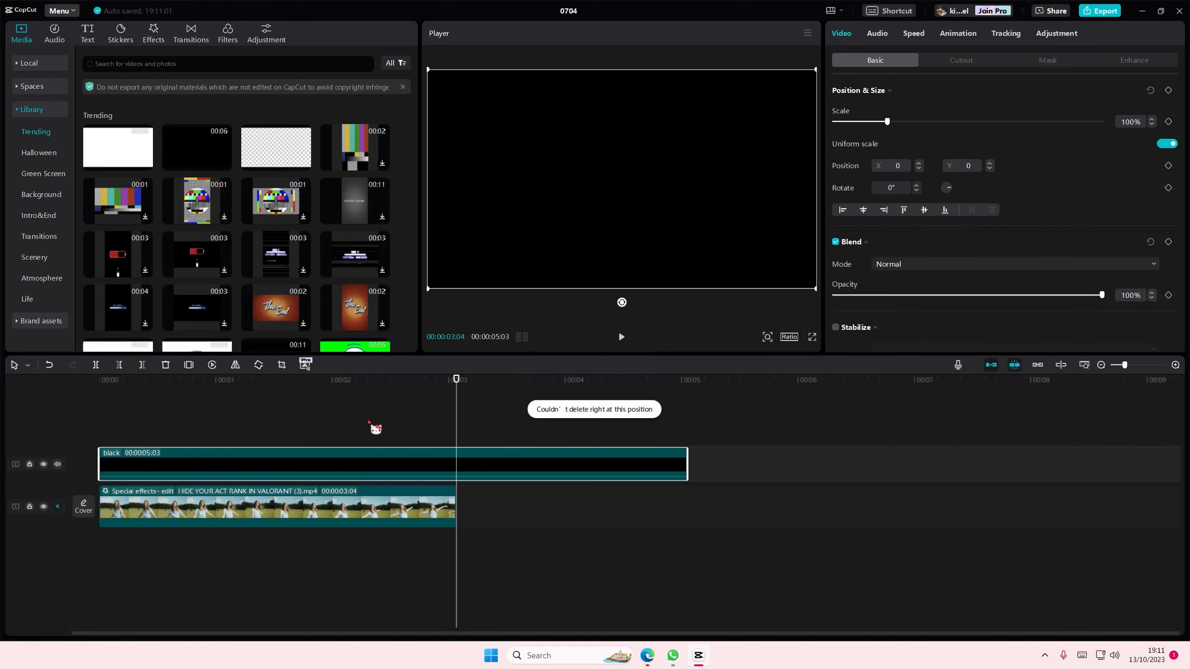
{"action": "left_click", "coordinate": [142, 365]}
- Apply a Circle mask to the black clip and enlarge it to about 794 × 797 to fit the fisheye circle
{"action": "left_click_drag", "start_coordinate": [178, 401], "coordinate": [97, 397]}
{"action": "left_click", "coordinate": [221, 453]}
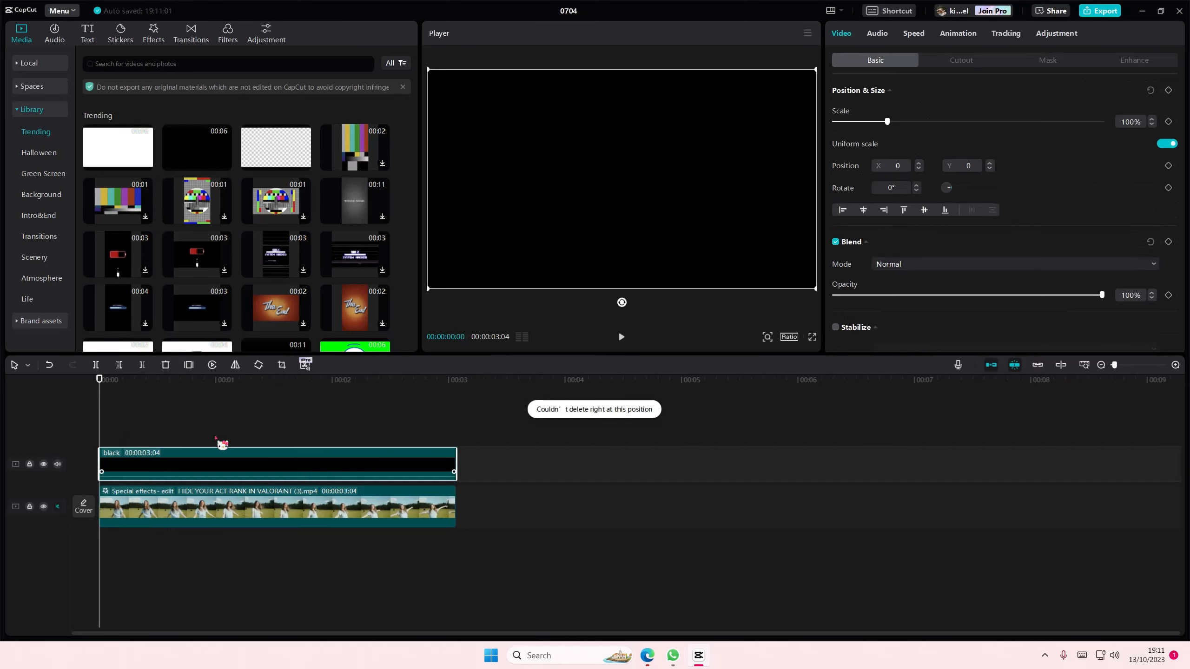
{"action": "left_click", "coordinate": [1047, 61]}
{"action": "left_click", "coordinate": [989, 135]}
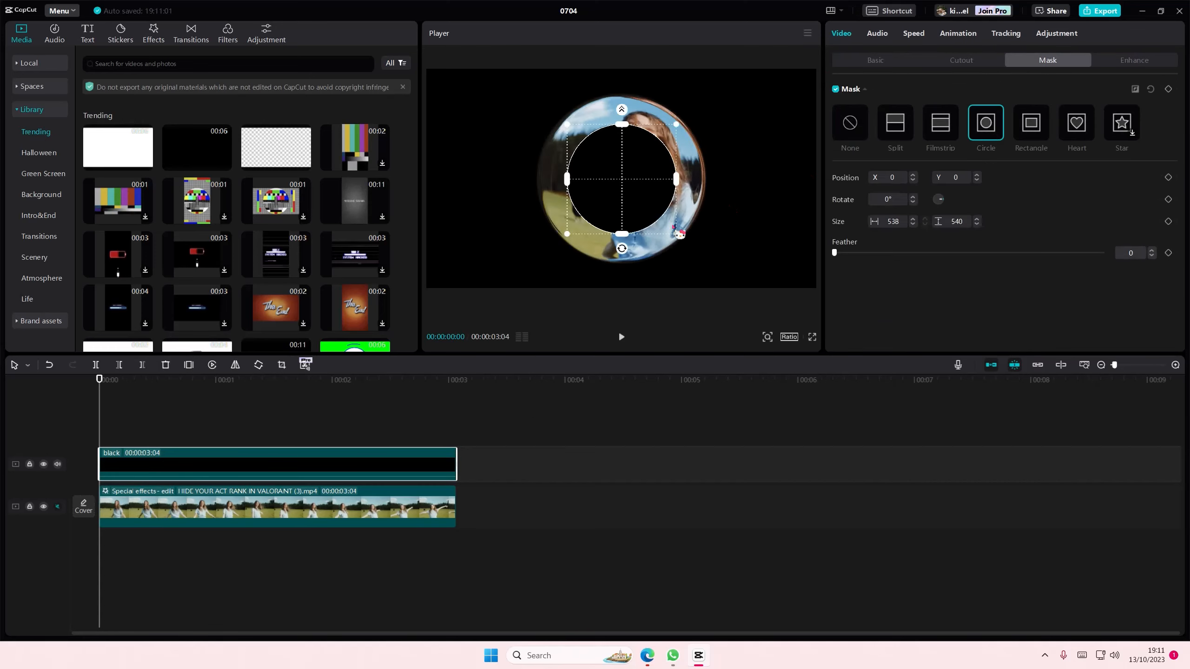
{"action": "left_click_drag", "start_coordinate": [680, 240], "coordinate": [706, 268]}
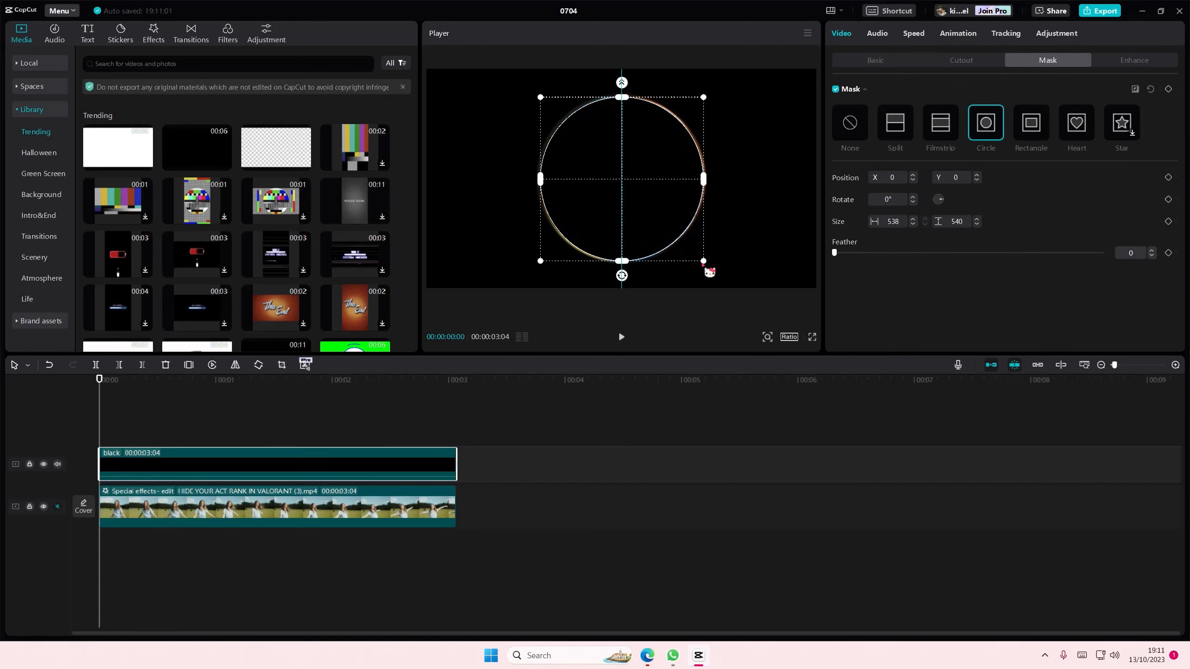
- Lower the opacity of the masked black clip to 82%
{"action": "left_click", "coordinate": [875, 61]}
{"action": "left_click", "coordinate": [964, 295]}
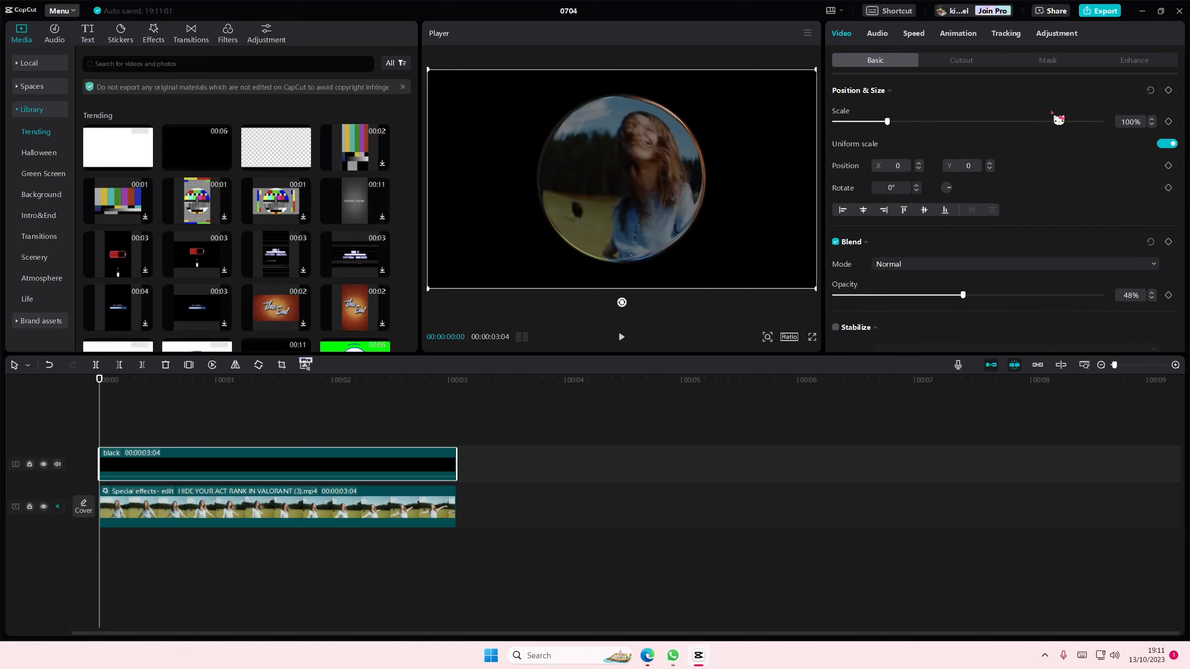
{"action": "left_click", "coordinate": [1052, 297]}
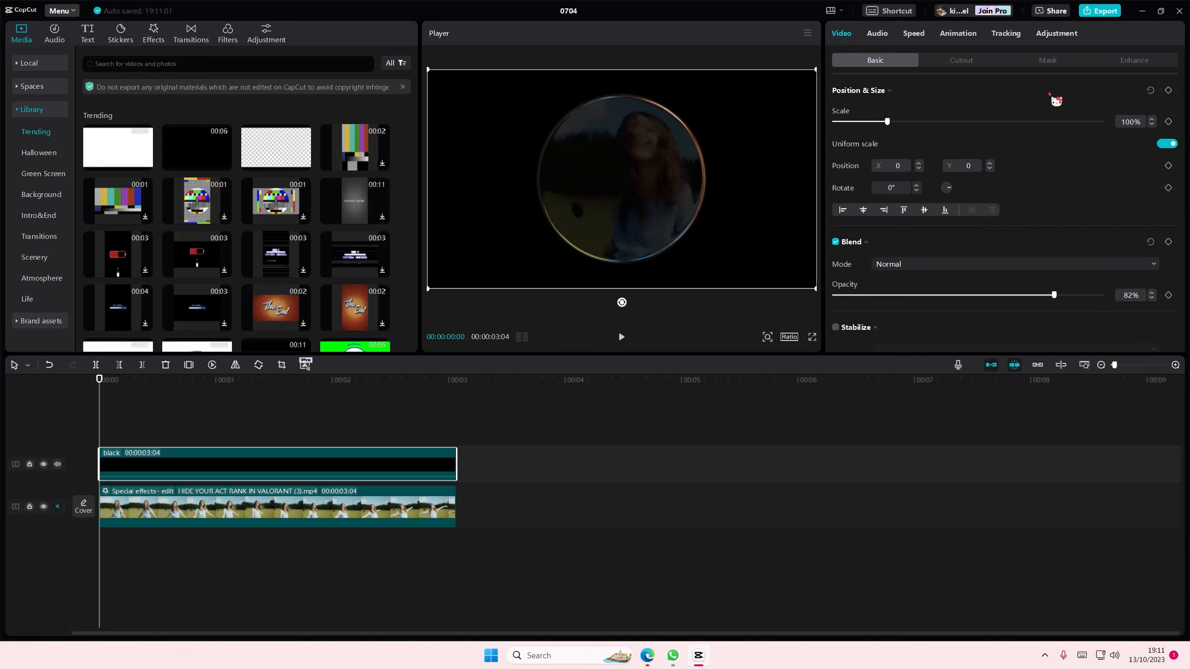
{"action": "left_click", "coordinate": [1037, 60]}
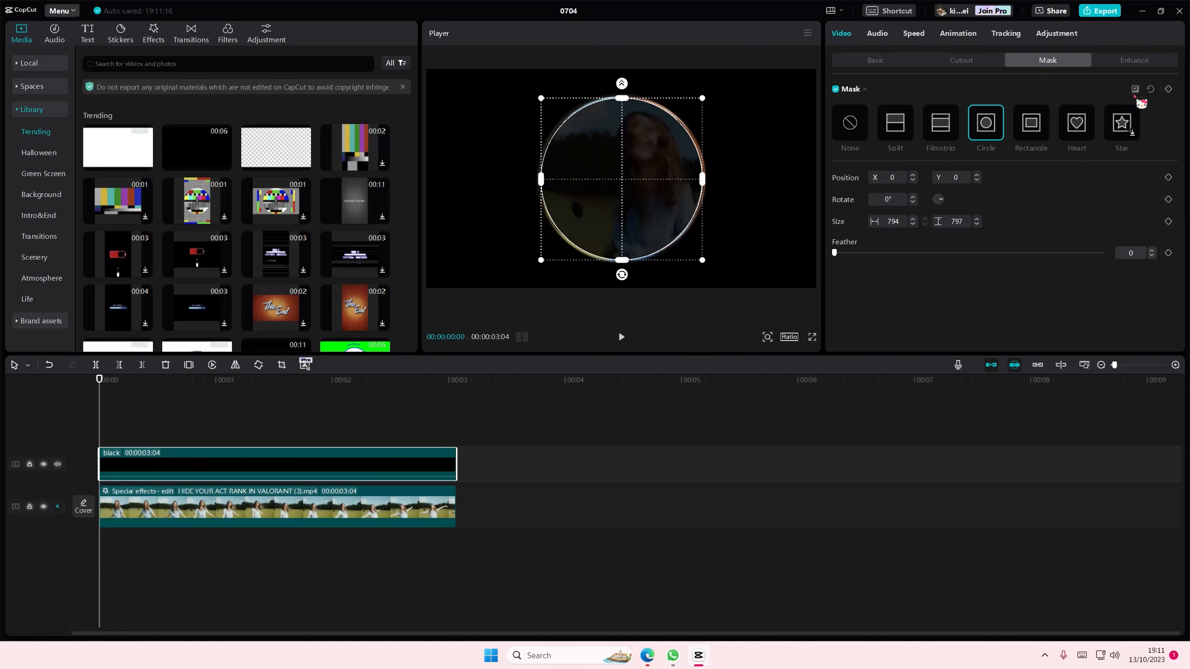
- Turn the black clip into a compound clip and give it an inverted Circle mask
{"action": "right_click", "coordinate": [406, 453]}
{"action": "left_click", "coordinate": [441, 464]}
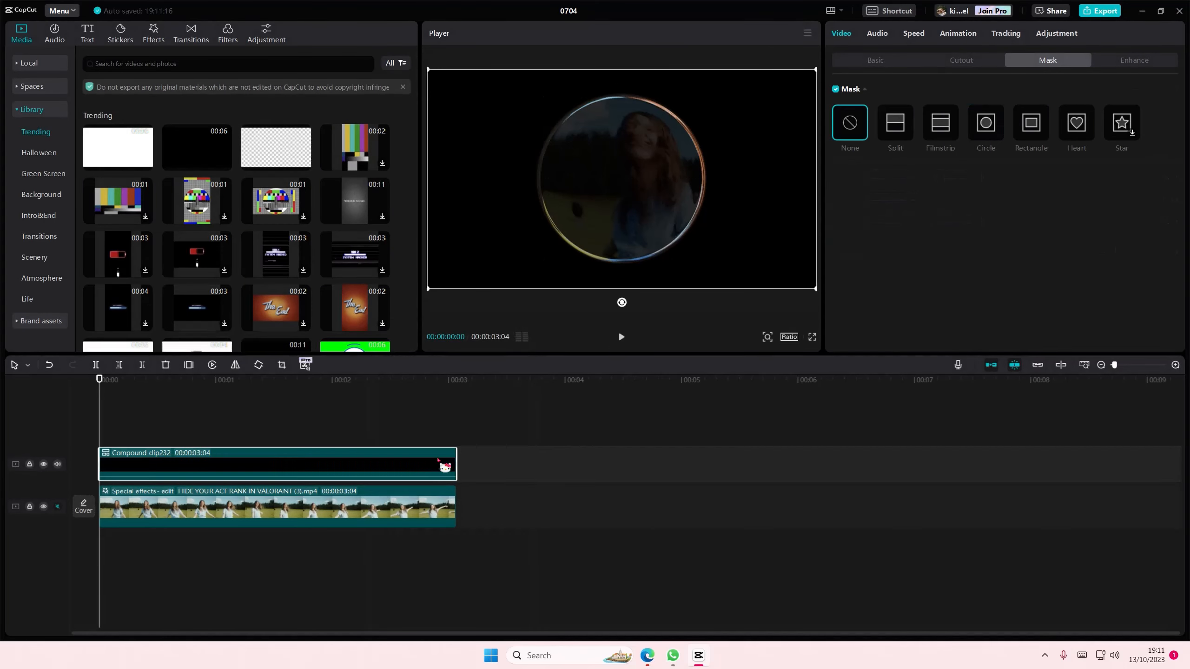
{"action": "left_click", "coordinate": [985, 132]}
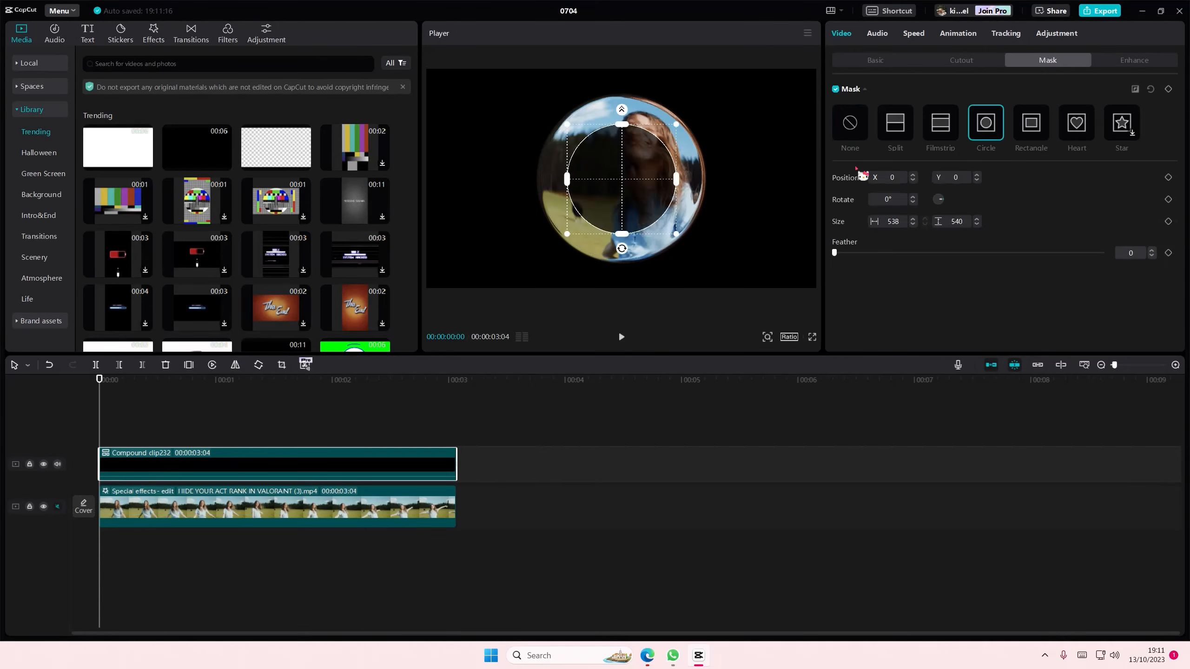
{"action": "left_click", "coordinate": [1133, 93]}
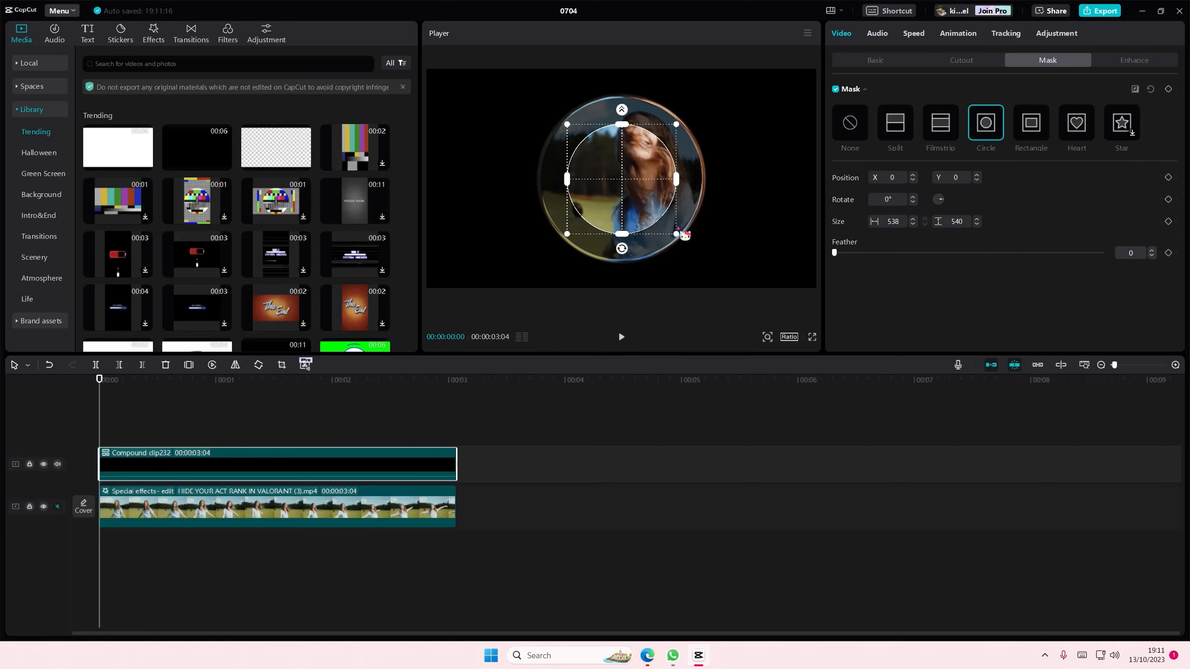
- Enlarge the inverted mask to about 798 × 802, offset it to about X -34, Y 57, and feather its edge slightly
{"action": "left_click_drag", "start_coordinate": [677, 234], "coordinate": [654, 207]}
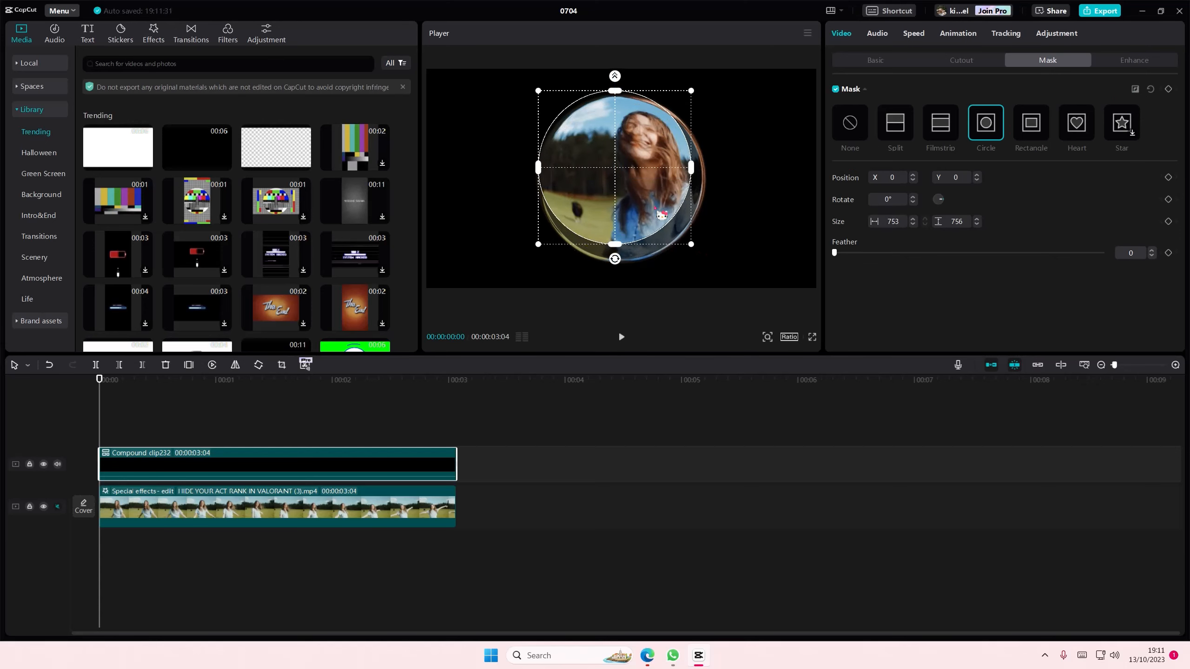
{"action": "left_click_drag", "start_coordinate": [696, 247], "coordinate": [703, 258]}
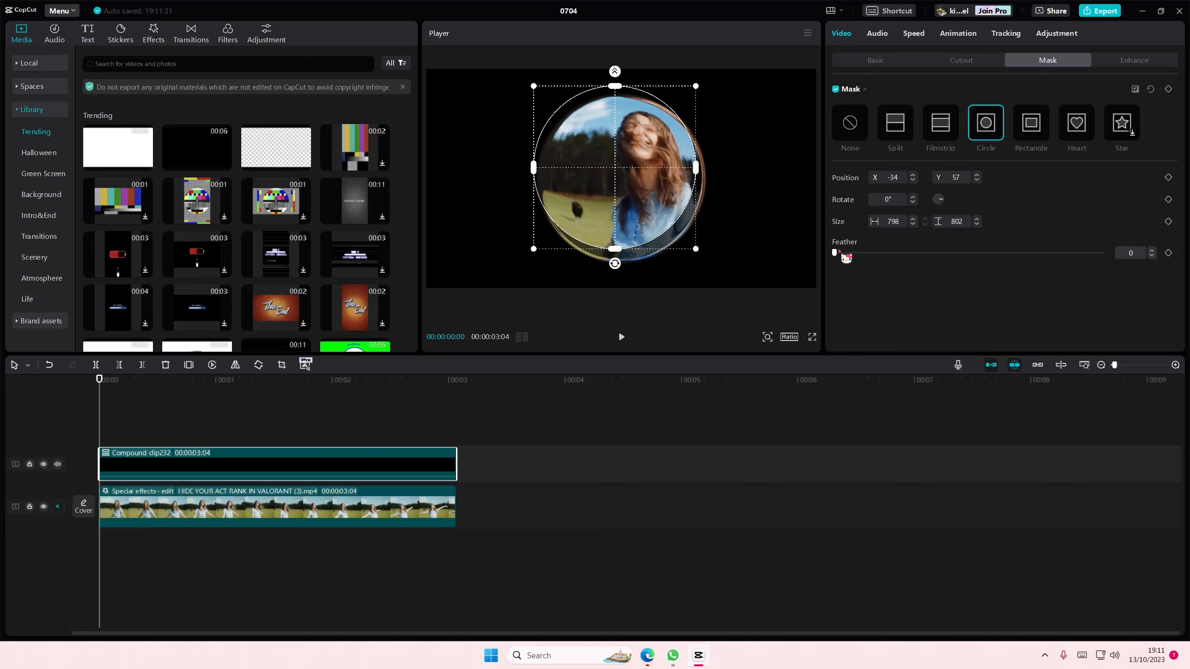
{"action": "left_click_drag", "start_coordinate": [834, 253], "coordinate": [839, 253]}
- Preview the shaded fisheye, then undo the inverted mask and the compound clip on the overlay track
{"action": "left_click", "coordinate": [254, 422]}
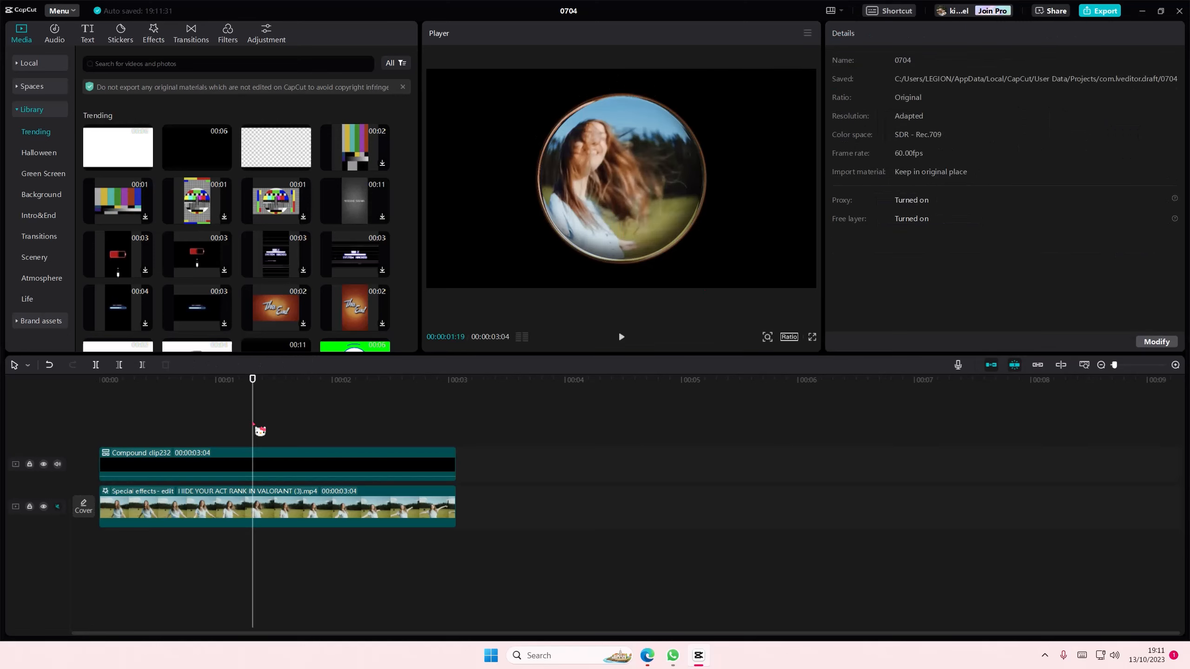
{"action": "left_click_drag", "start_coordinate": [253, 422], "coordinate": [147, 425]}
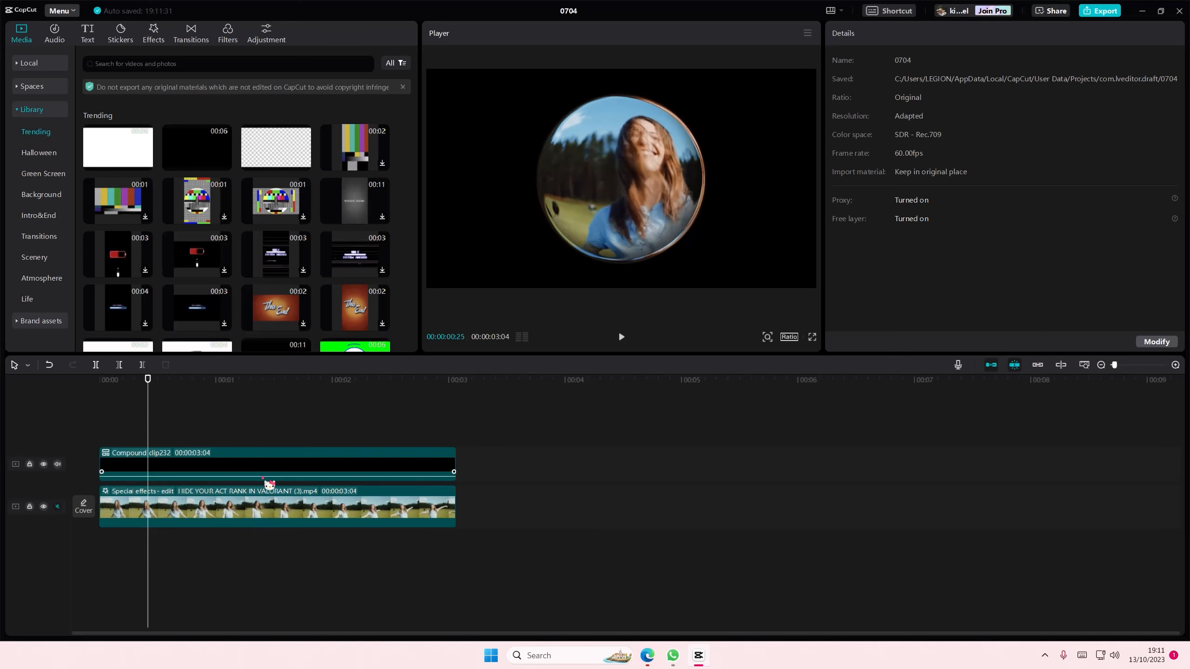
{"action": "left_click", "coordinate": [266, 477]}
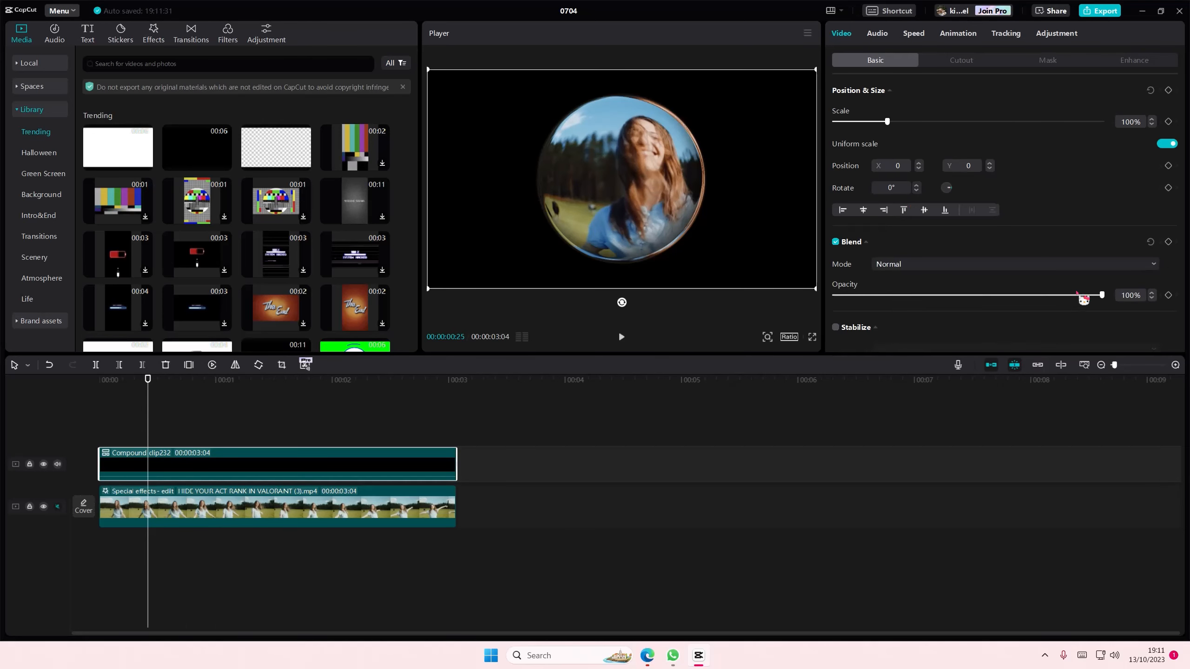
{"action": "key", "text": "ctrl+z"}
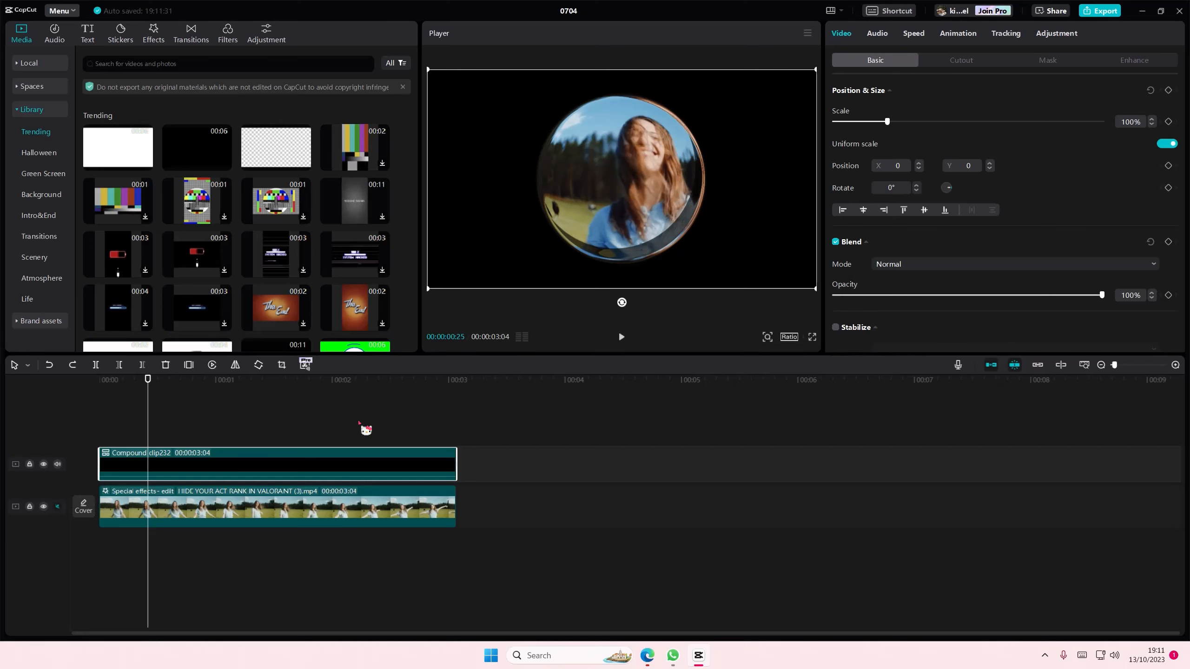
{"action": "left_click", "coordinate": [347, 420]}
{"action": "left_click_drag", "start_coordinate": [347, 420], "coordinate": [128, 433]}
{"action": "left_click", "coordinate": [281, 475]}
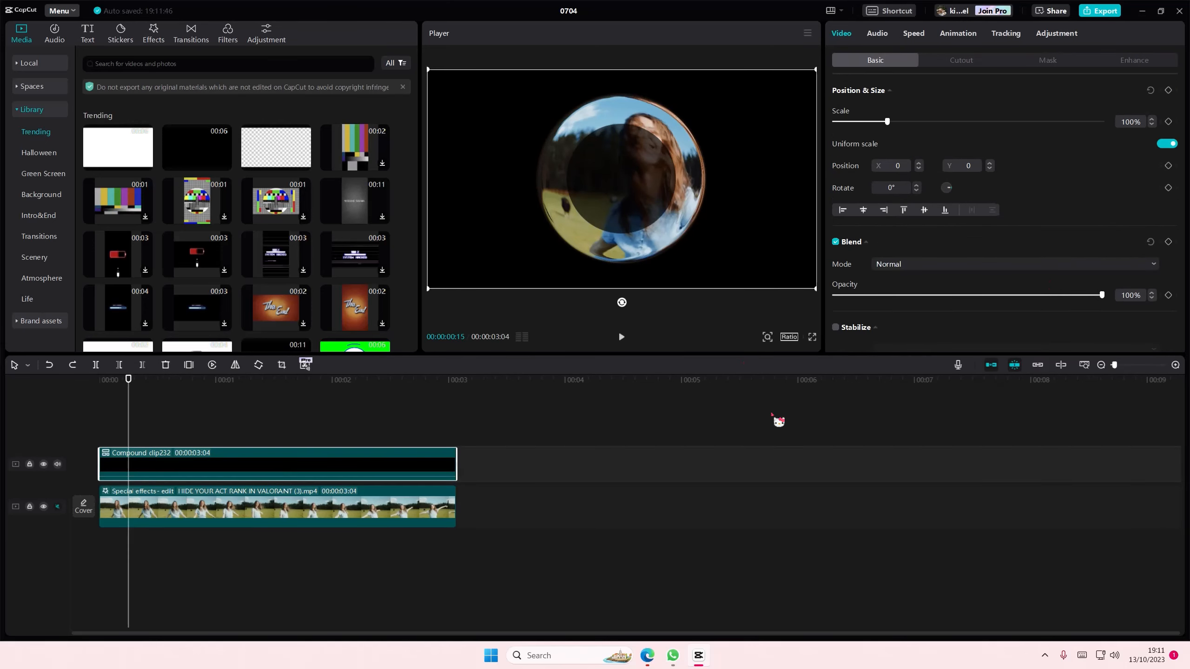
{"action": "key", "text": "ctrl+z"}
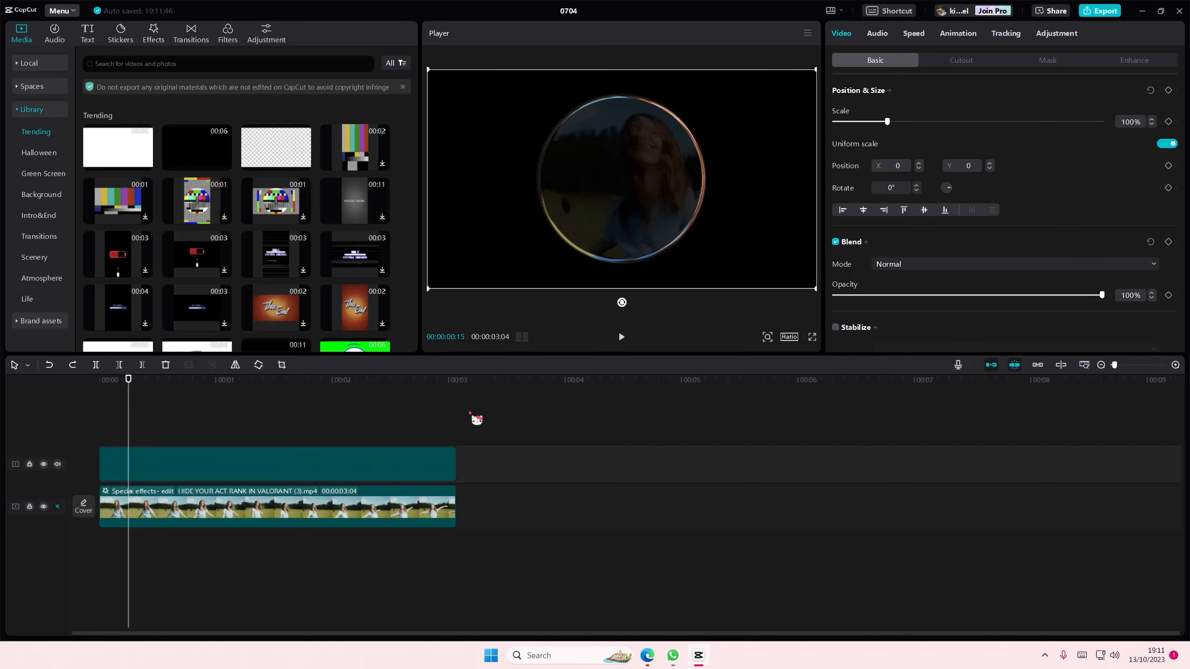
- Set the black clip's opacity to 100% and convert it into a compound clip
{"action": "left_click_drag", "start_coordinate": [1054, 296], "coordinate": [1187, 320]}
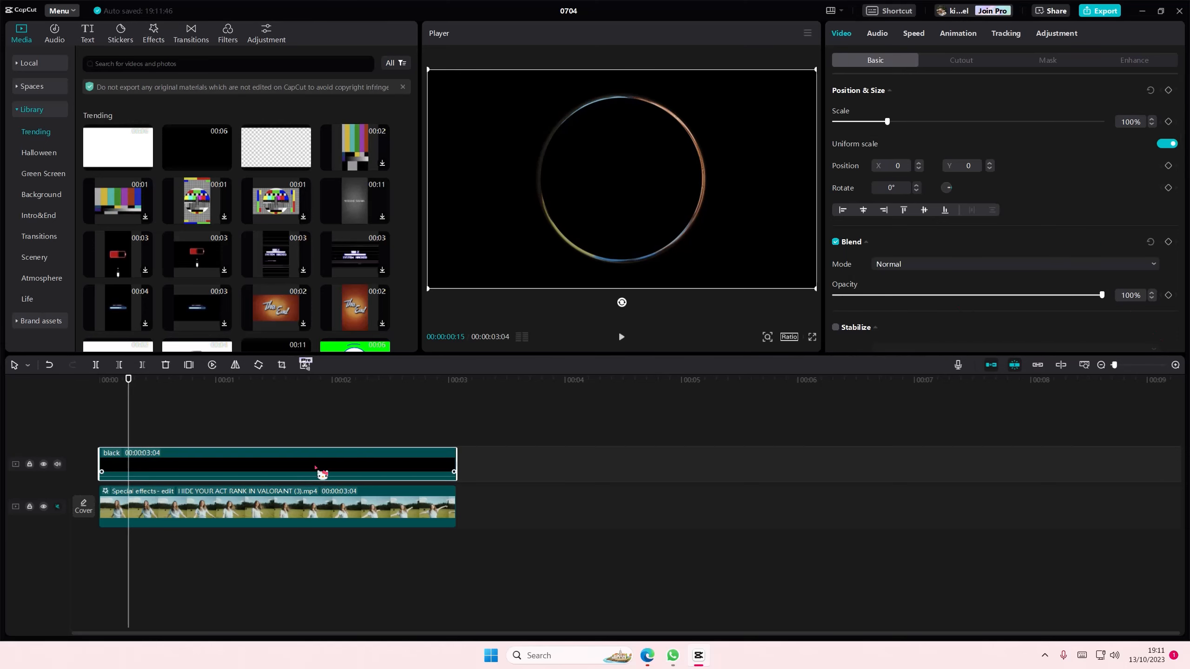
{"action": "right_click", "coordinate": [317, 466]}
{"action": "left_click", "coordinate": [361, 469]}
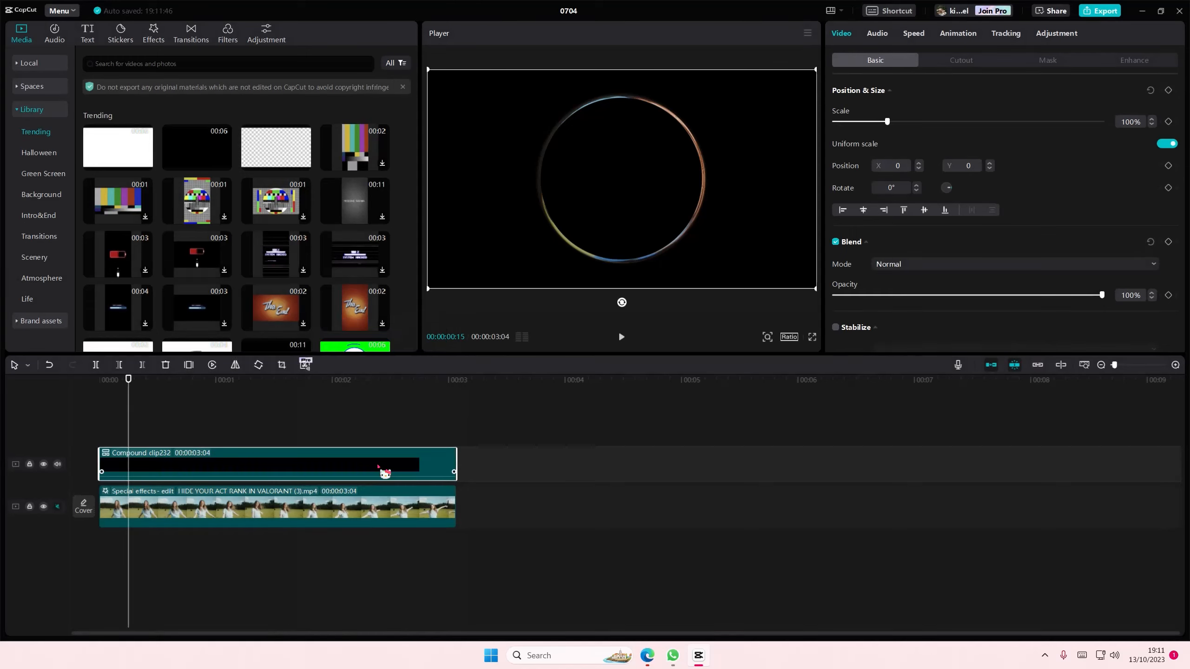
- Add an inverted Circle mask to the compound clip, about 748 × 751 at X -23, Y 53, with feather 5
{"action": "left_click", "coordinate": [1047, 60]}
{"action": "left_click", "coordinate": [986, 122]}
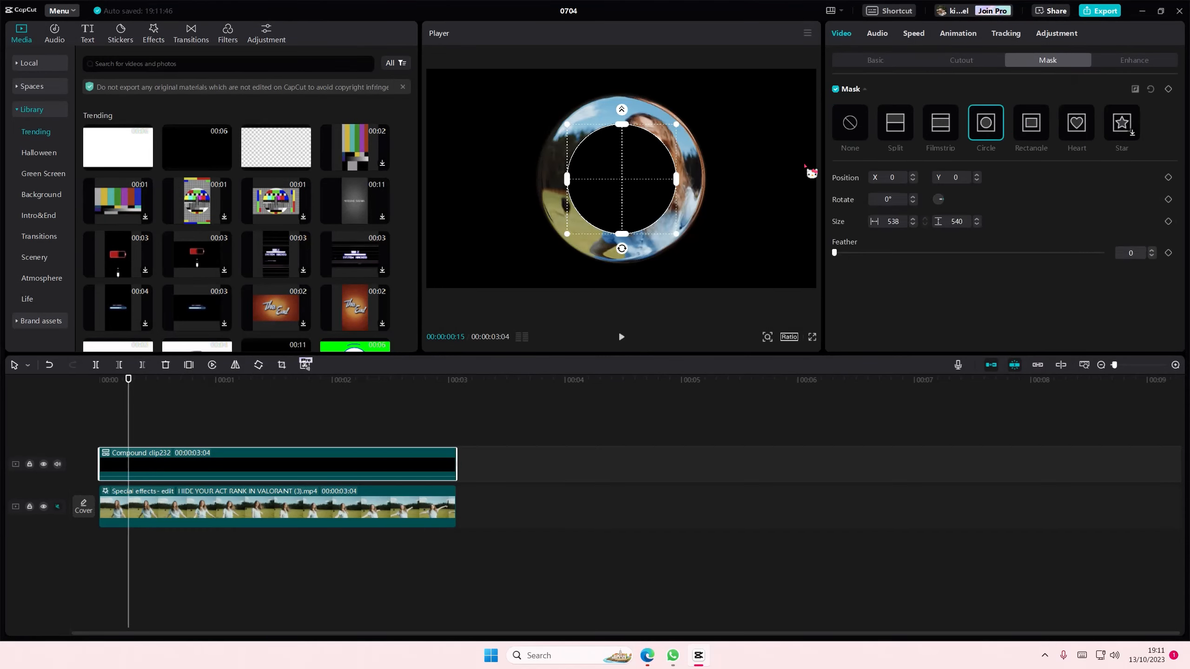
{"action": "left_click_drag", "start_coordinate": [676, 235], "coordinate": [665, 209]}
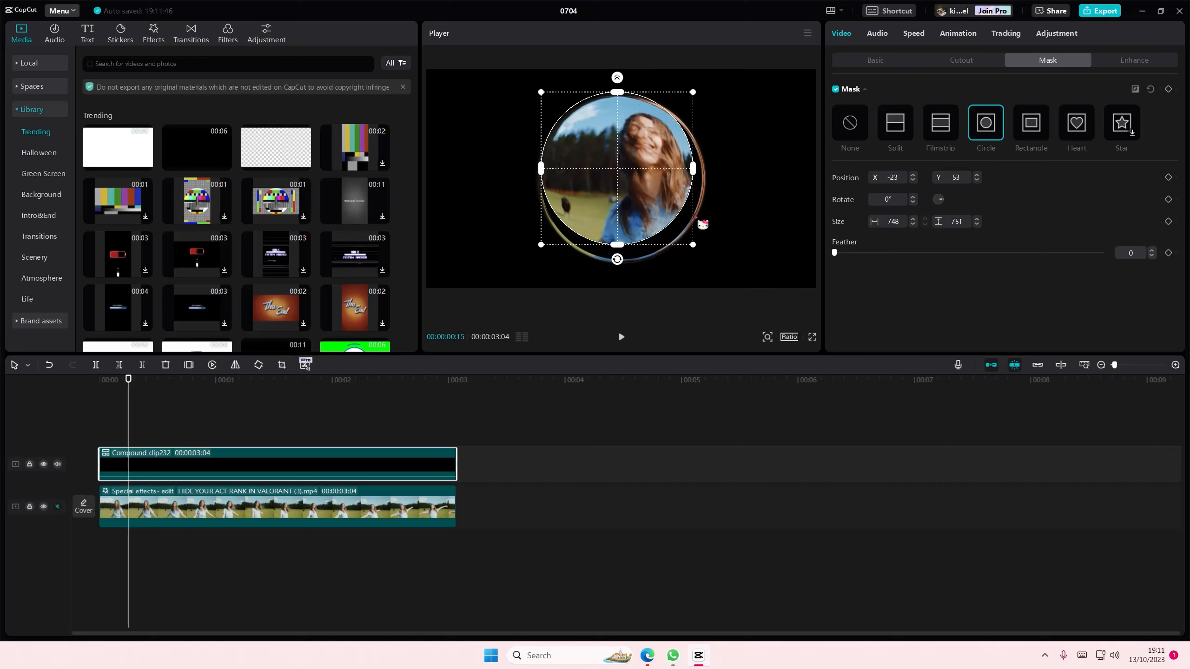
{"action": "left_click_drag", "start_coordinate": [835, 253], "coordinate": [849, 257]}
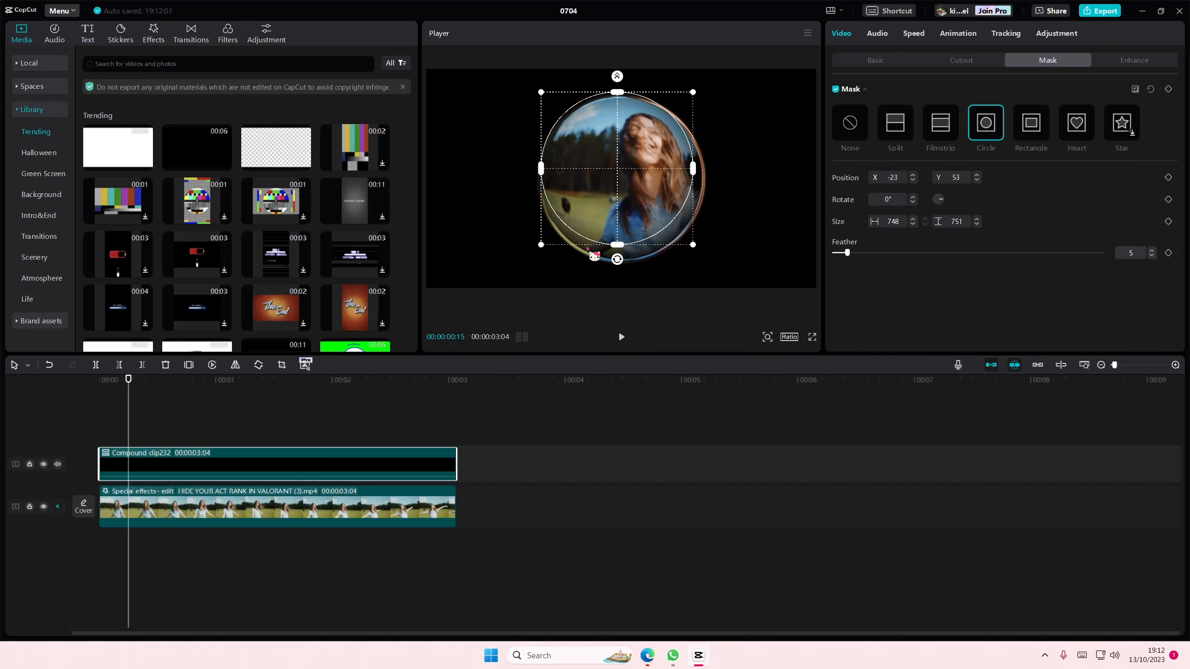
- Adjust the black overlay's circular mask to about 762 × 765 at X -16, Y 43, and preview other frames
{"action": "left_click_drag", "start_coordinate": [589, 240], "coordinate": [590, 241]}
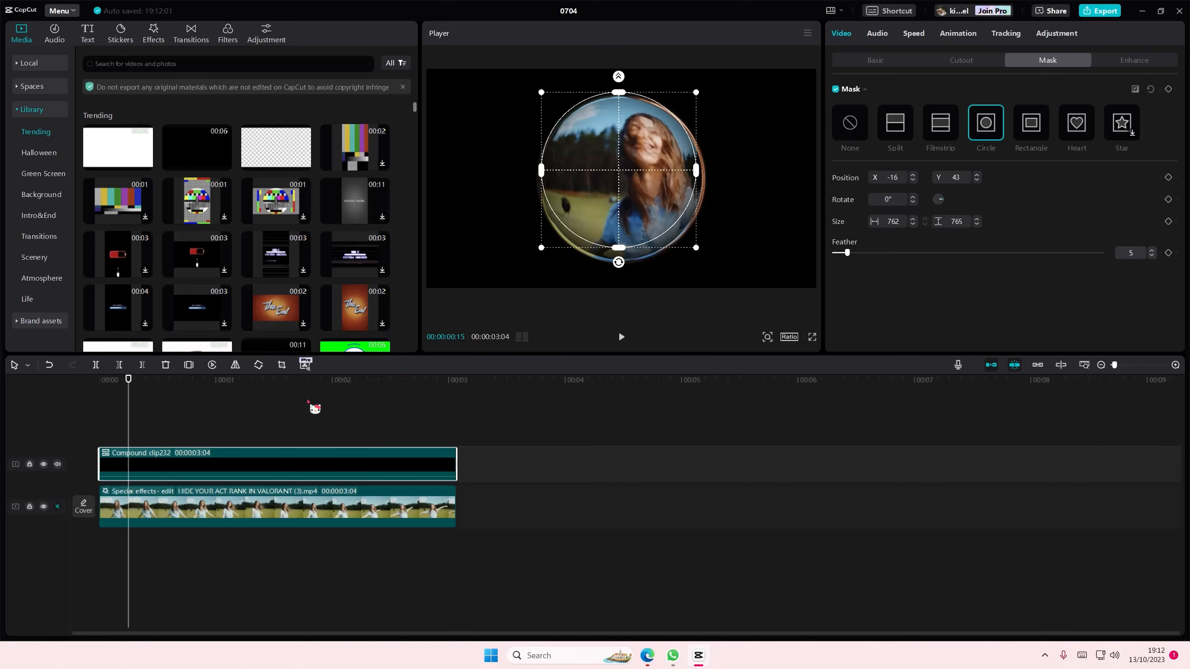
{"action": "left_click", "coordinate": [297, 416]}
{"action": "left_click_drag", "start_coordinate": [297, 416], "coordinate": [231, 414]}
{"action": "left_click", "coordinate": [241, 416]}
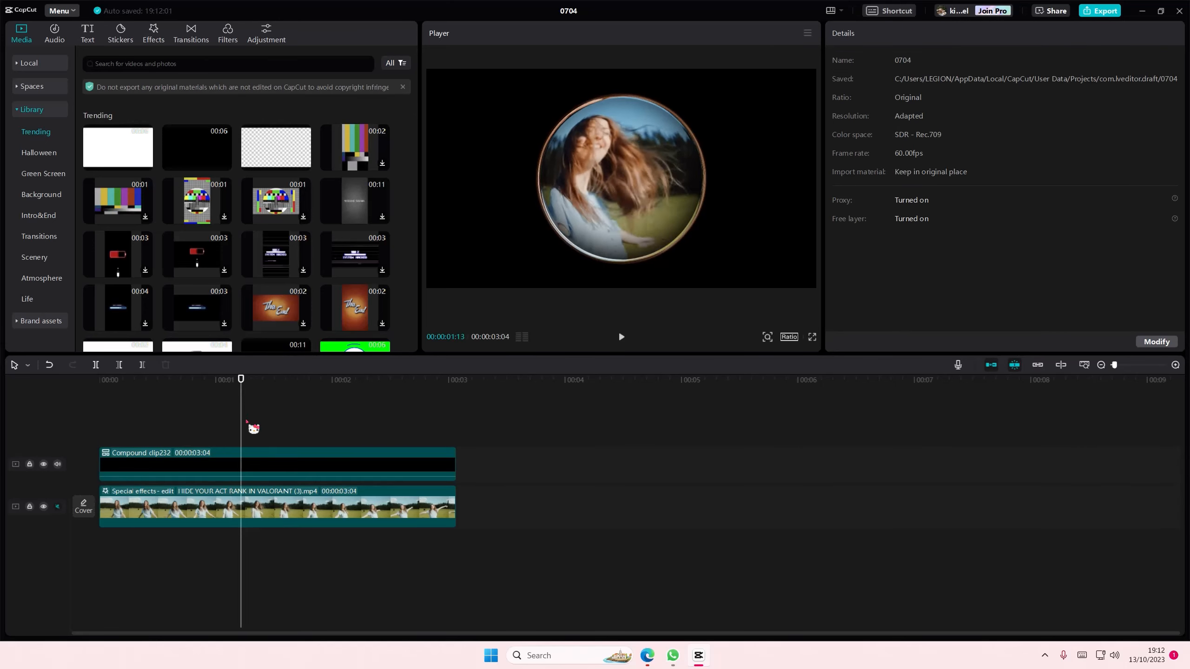
- Reduce the mask feather on the black compound clip slightly and set the clip's opacity to 78%
{"action": "left_click", "coordinate": [264, 461]}
{"action": "left_click_drag", "start_coordinate": [847, 254], "coordinate": [840, 253]}
{"action": "left_click", "coordinate": [873, 63]}
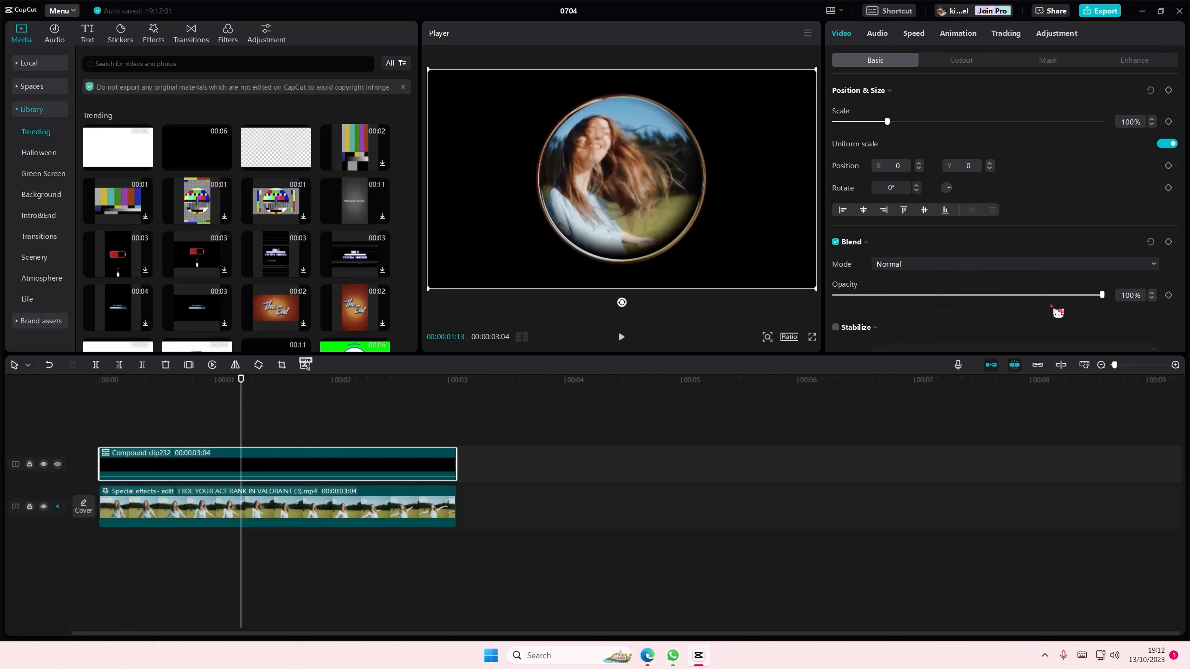
{"action": "left_click_drag", "start_coordinate": [959, 295], "coordinate": [1042, 311]}
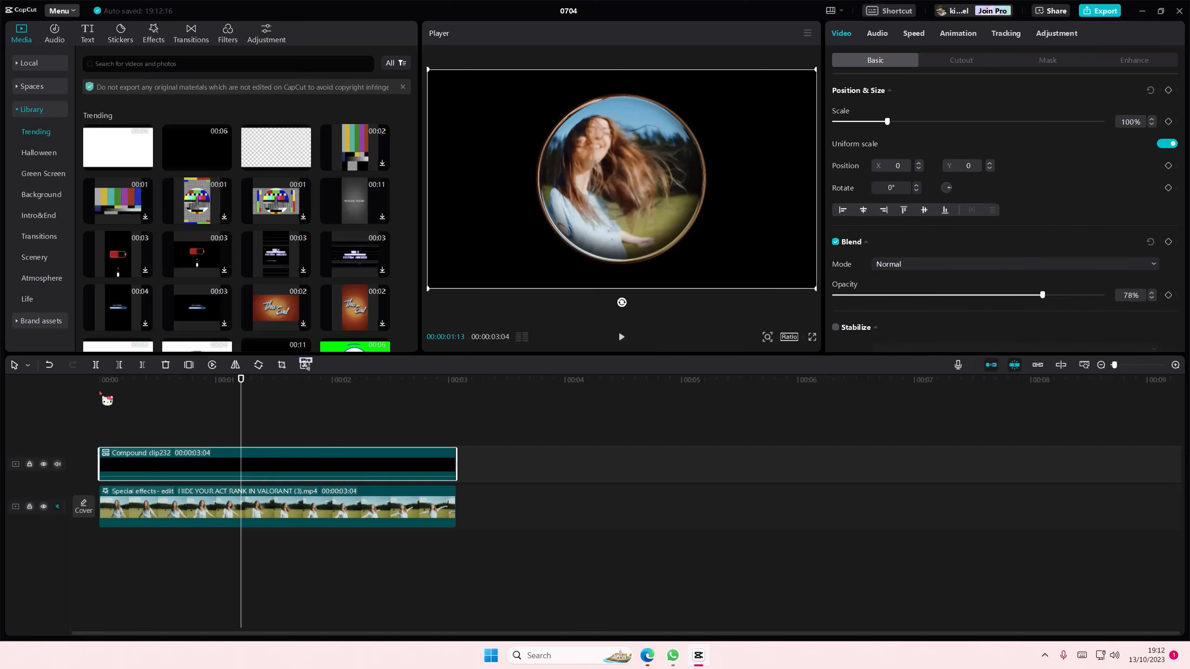
- Add a white clip on a new top track from the start, and give it a Circle mask nearly filling the lens
{"action": "left_click", "coordinate": [107, 410]}
{"action": "left_click_drag", "start_coordinate": [117, 147], "coordinate": [457, 429]}
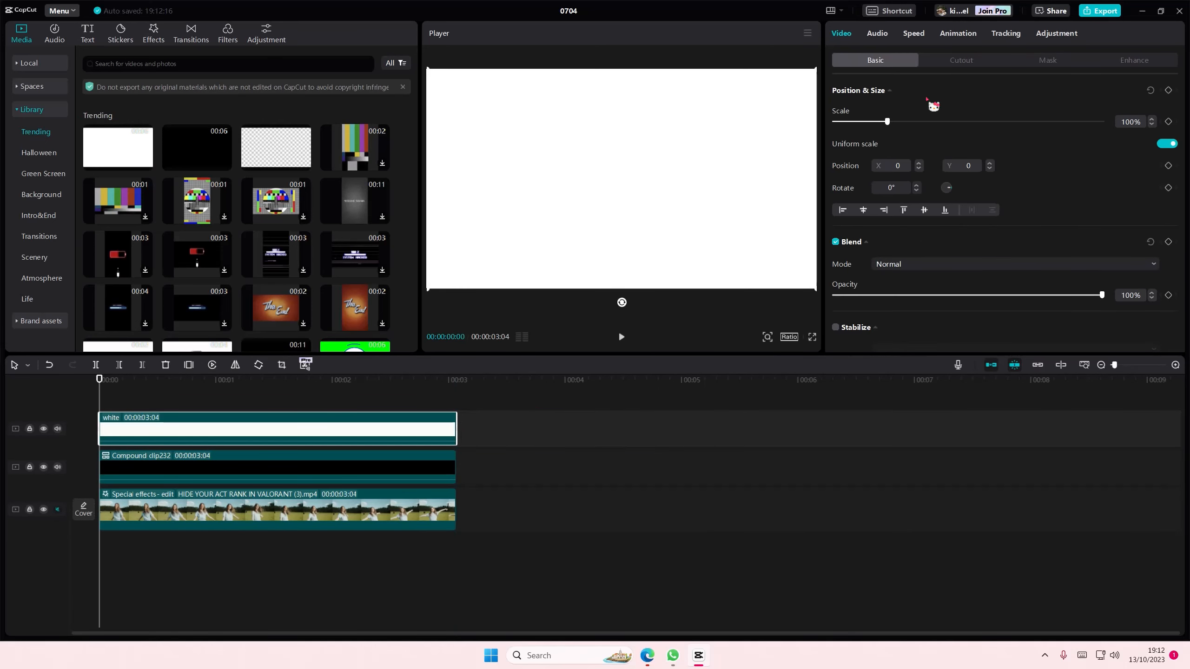
{"action": "left_click", "coordinate": [1060, 63]}
{"action": "left_click", "coordinate": [993, 123]}
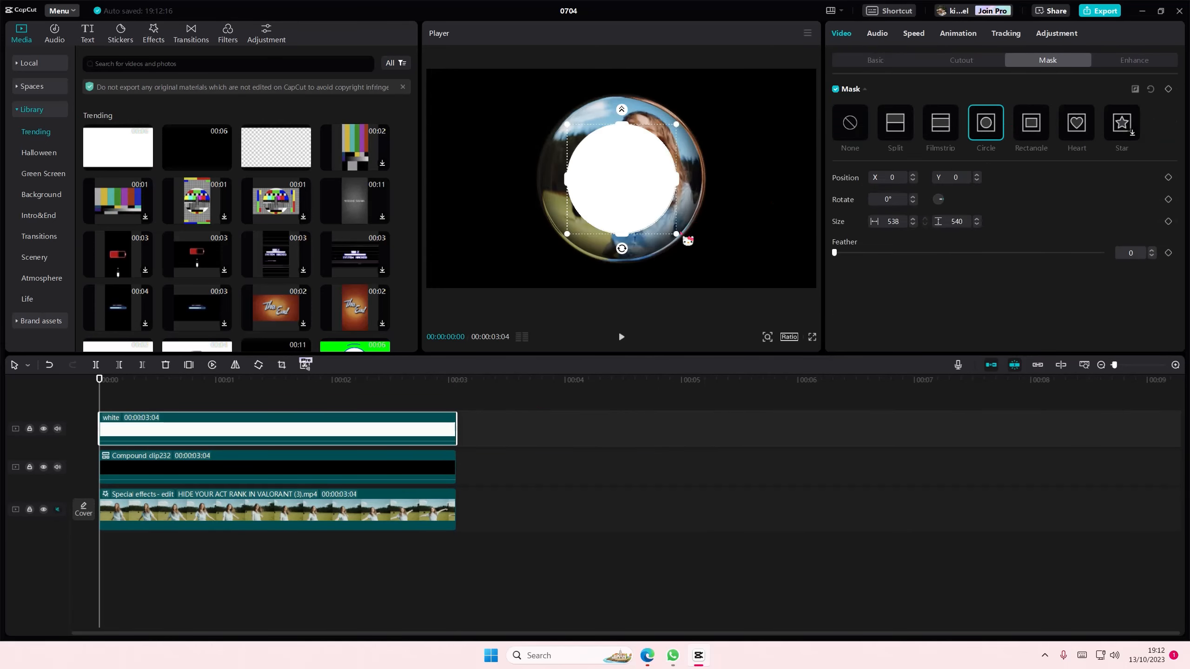
{"action": "left_click_drag", "start_coordinate": [683, 240], "coordinate": [705, 262]}
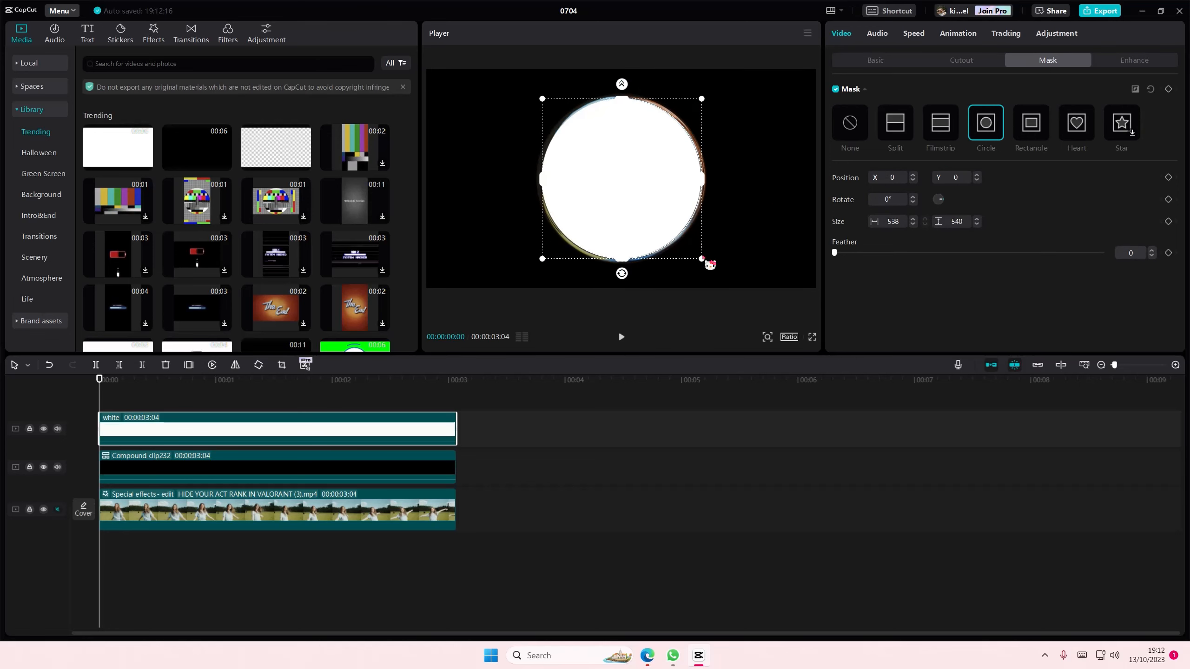
- Convert the white circle into a compound clip and add an inverted Circle mask, about 849 × 853 at X 55, Y -69, with feather 1
{"action": "right_click", "coordinate": [298, 414]}
{"action": "left_click", "coordinate": [347, 458]}
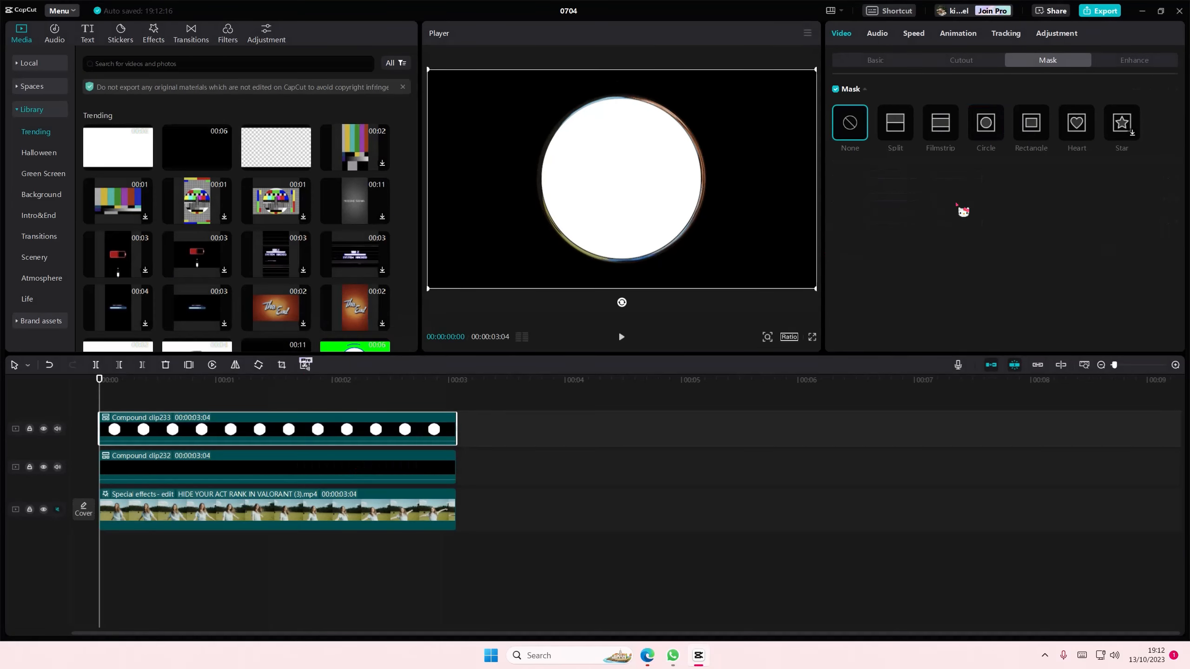
{"action": "left_click", "coordinate": [985, 129]}
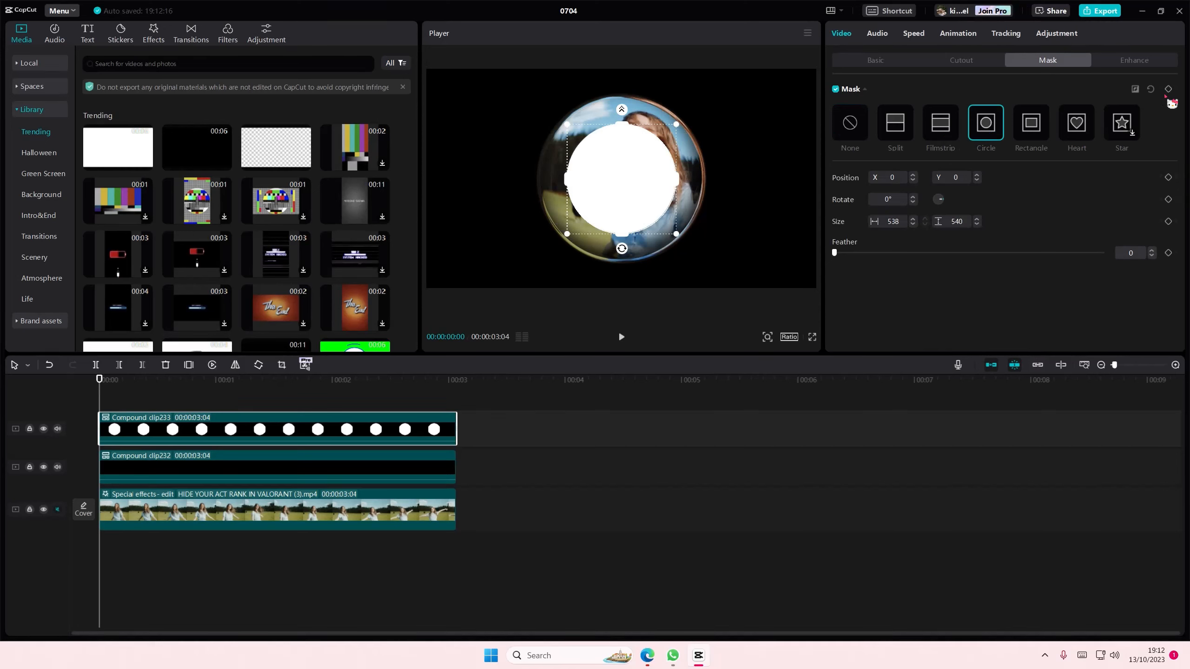
{"action": "left_click_drag", "start_coordinate": [676, 235], "coordinate": [708, 259]}
{"action": "mouse_move", "coordinate": [652, 201]}
{"action": "left_mouse_down"}
{"action": "mouse_move", "coordinate": [667, 225]}
{"action": "mouse_move", "coordinate": [663, 215]}
{"action": "left_mouse_up"}
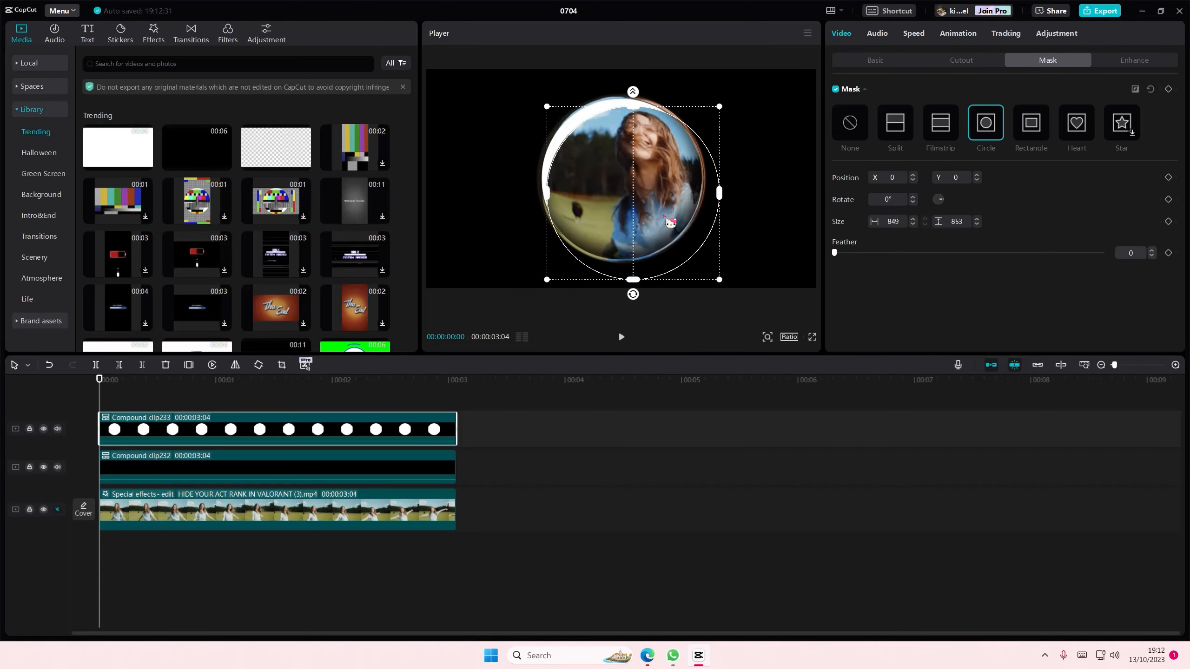
{"action": "left_click_drag", "start_coordinate": [835, 253], "coordinate": [840, 253]}
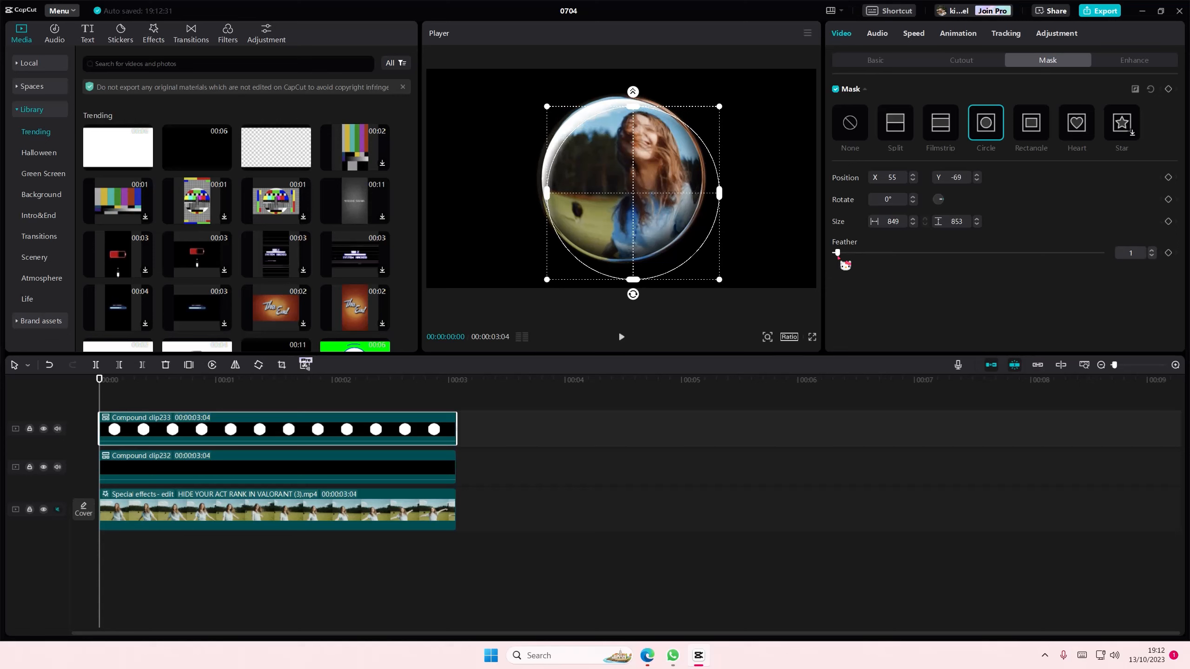
- Set the white highlight compound clip's opacity to 33%
{"action": "left_click", "coordinate": [876, 65]}
{"action": "left_click_drag", "start_coordinate": [1099, 295], "coordinate": [923, 319]}
{"action": "left_click_drag", "start_coordinate": [554, 164], "coordinate": [562, 174]}
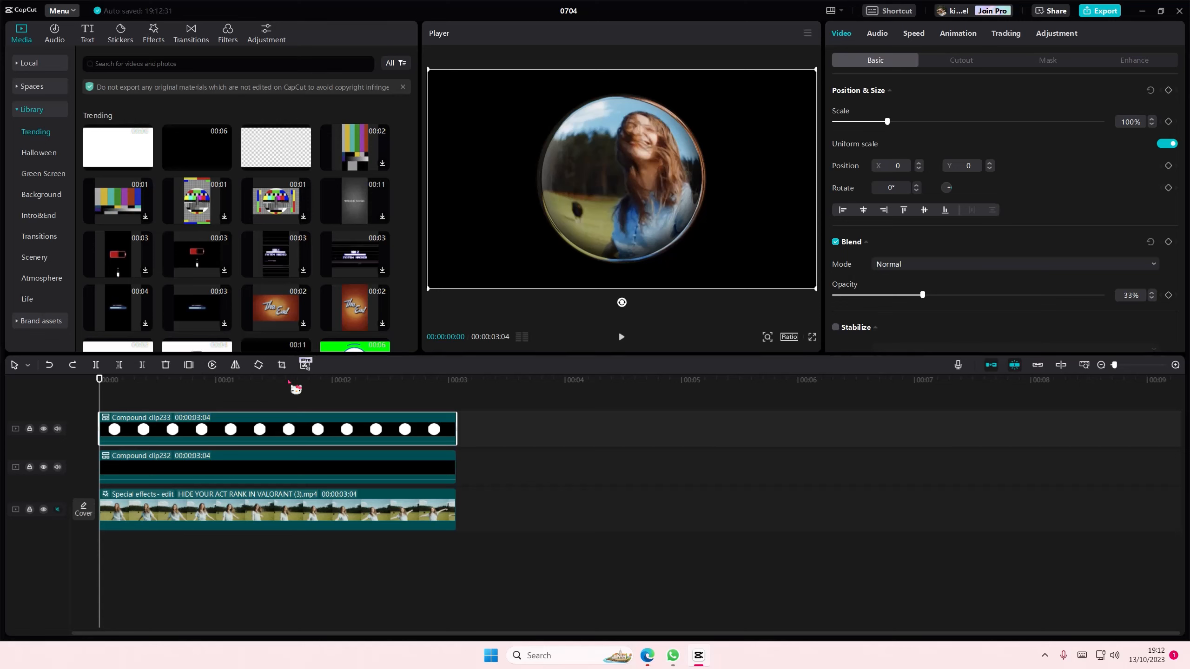
{"action": "left_click_drag", "start_coordinate": [289, 381], "coordinate": [29, 384]}
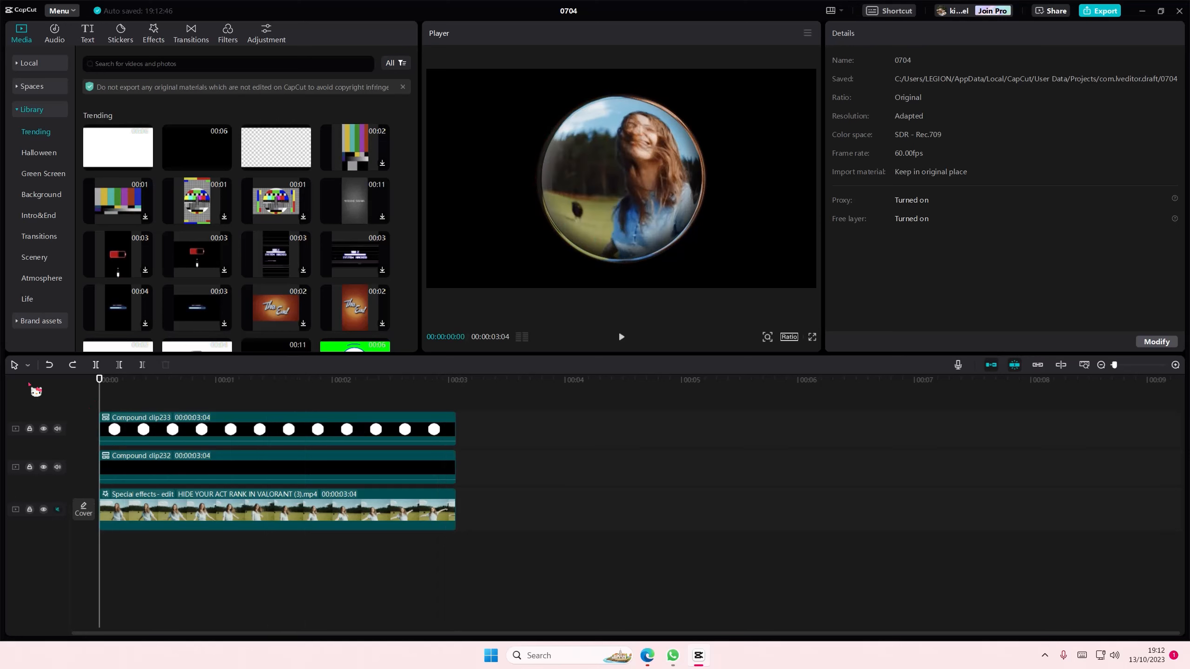
- Move the fisheye video up one track and place a white background clip beneath it, trimmed to 00:00:03:04
{"action": "left_click_drag", "start_coordinate": [535, 507], "coordinate": [271, 387]}
{"action": "left_click_drag", "start_coordinate": [310, 515], "coordinate": [280, 471]}
{"action": "left_click_drag", "start_coordinate": [103, 153], "coordinate": [586, 544]}
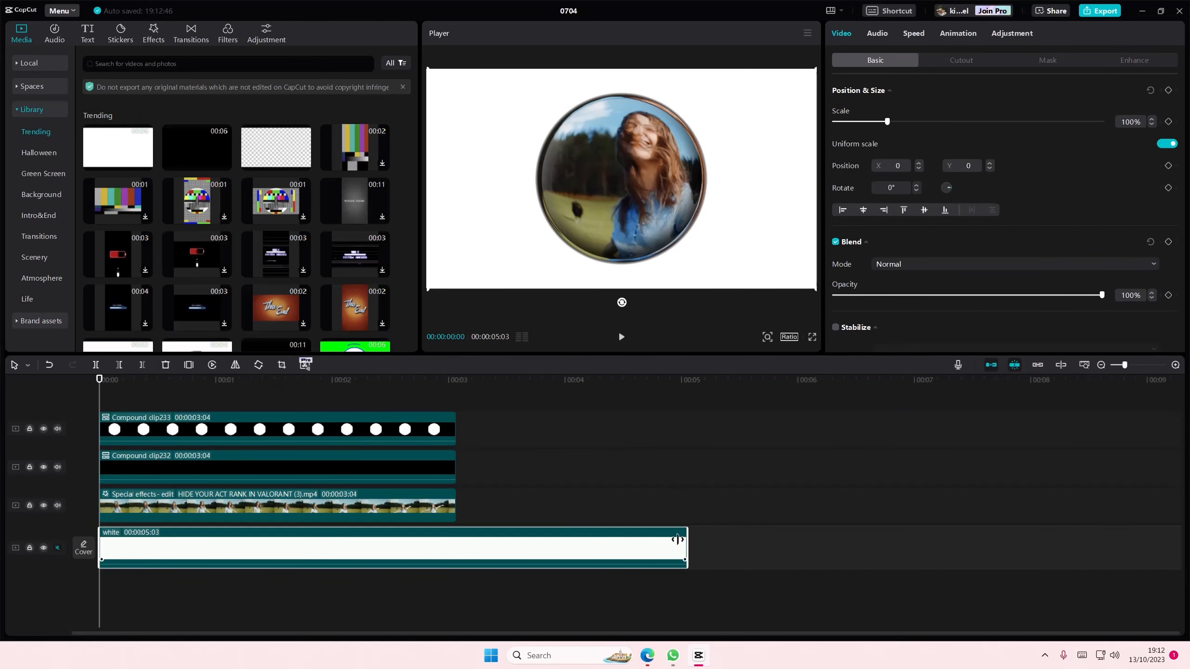
{"action": "left_click_drag", "start_coordinate": [685, 538], "coordinate": [456, 528]}
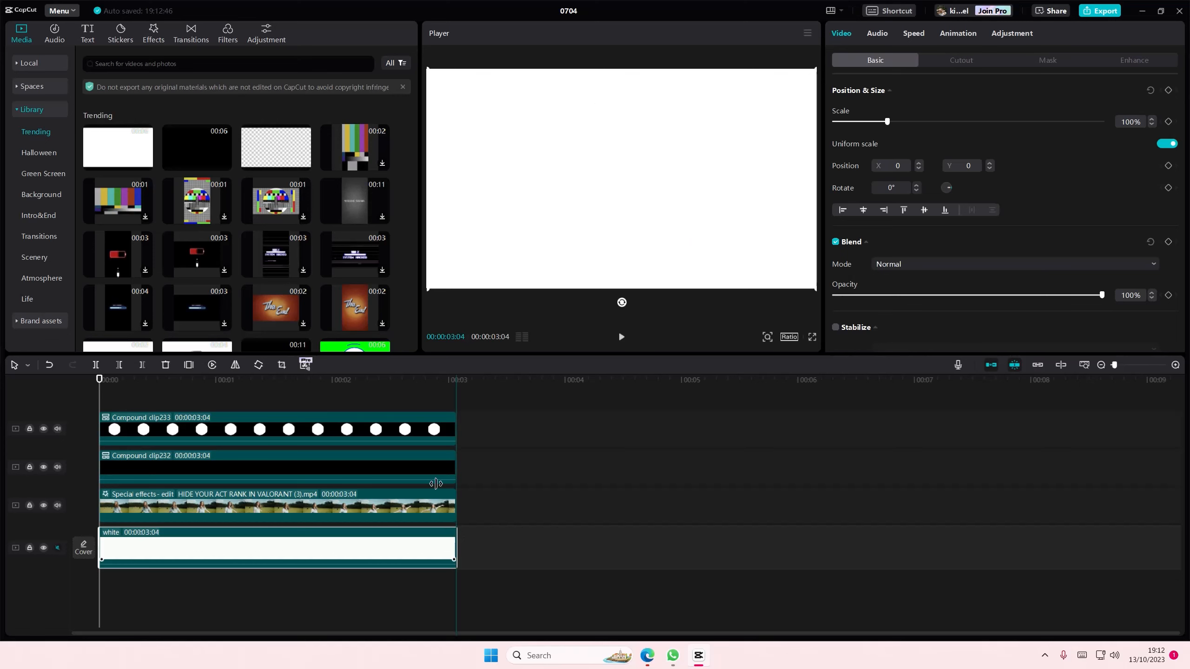
- Preview the fisheye lens against the white background near the end of the timeline
{"action": "left_click", "coordinate": [430, 476]}
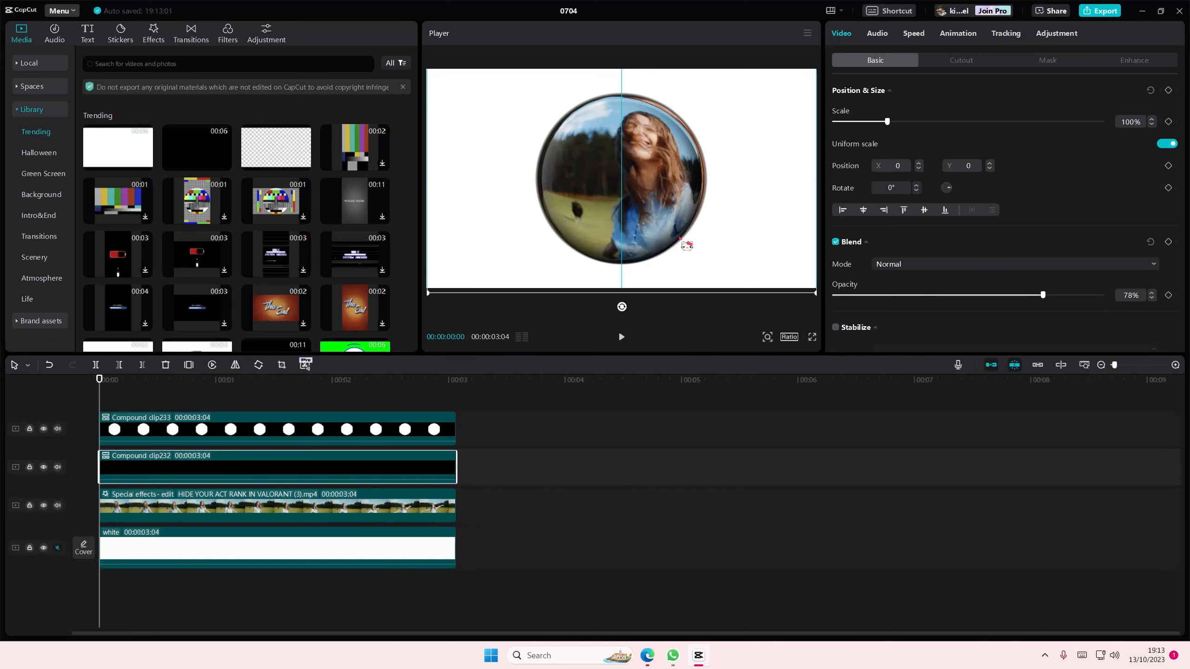
{"action": "left_click_drag", "start_coordinate": [682, 238], "coordinate": [689, 234]}
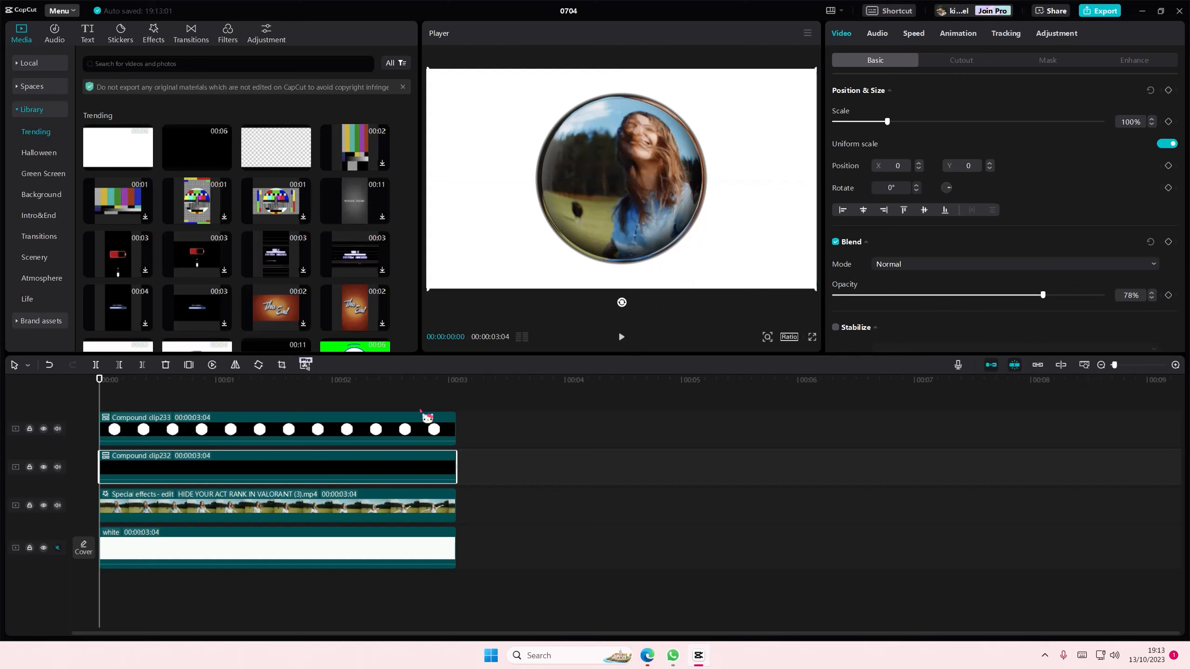
{"action": "left_click", "coordinate": [408, 404]}
{"action": "mouse_move", "coordinate": [408, 407]}
{"action": "left_mouse_down"}
{"action": "mouse_move", "coordinate": [107, 404]}
{"action": "mouse_move", "coordinate": [406, 404]}
{"action": "left_mouse_up"}
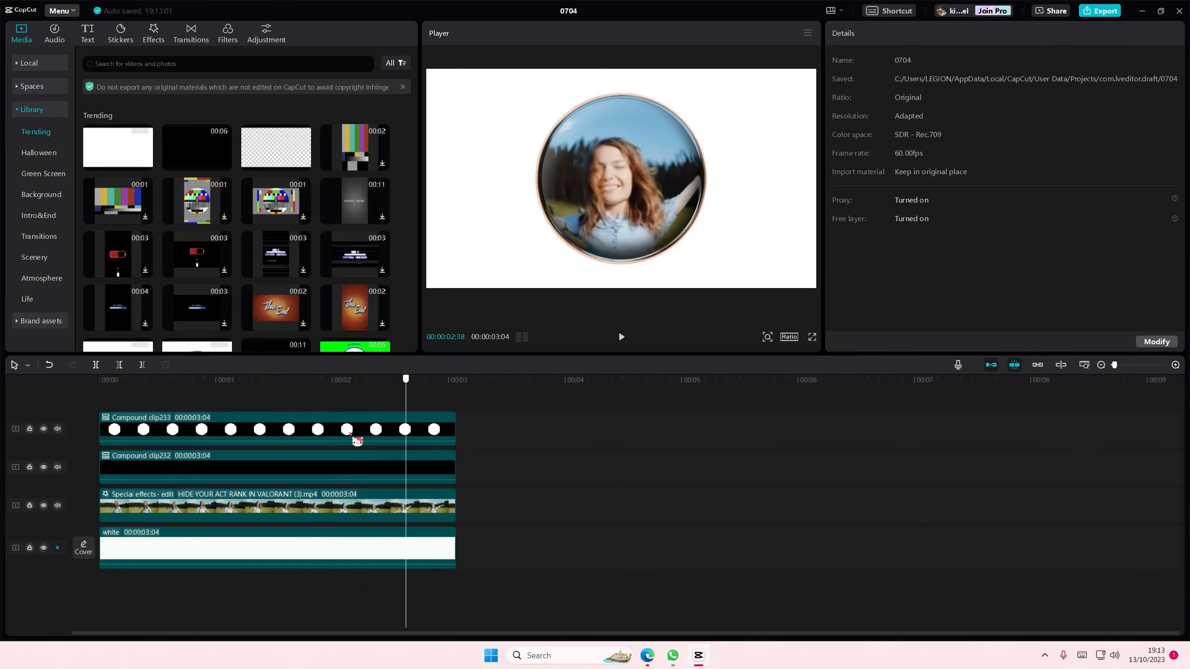
- Insert a black clip between the video and the white background from the start, and apply a Circle mask to it
{"action": "key", "text": "Home"}
{"action": "left_click", "coordinate": [293, 546]}
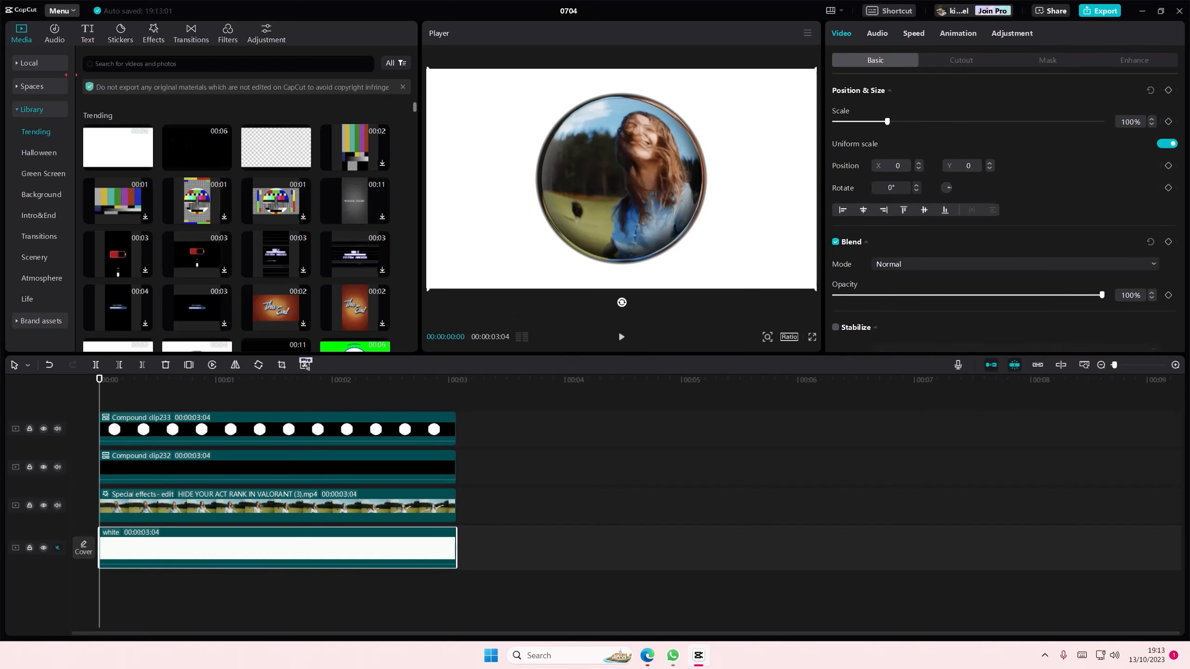
{"action": "left_click_drag", "start_coordinate": [204, 149], "coordinate": [92, 527]}
{"action": "scroll", "coordinate": [913, 293], "scroll_direction": "down", "scroll_amount": 2}
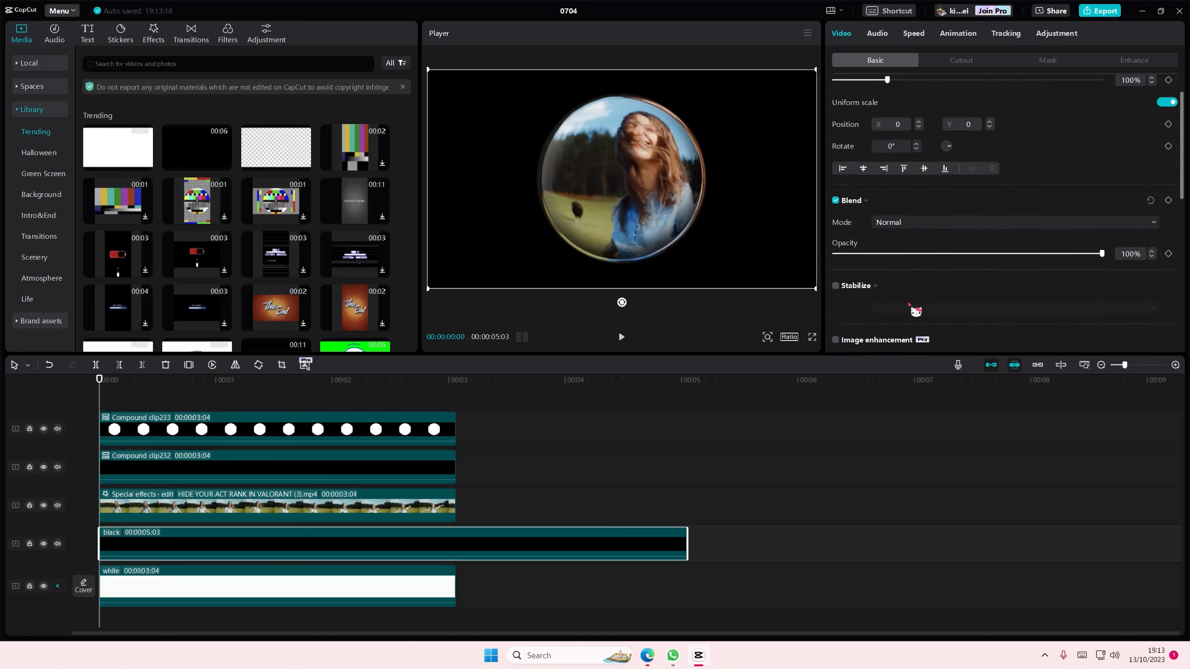
{"action": "left_click", "coordinate": [1038, 62]}
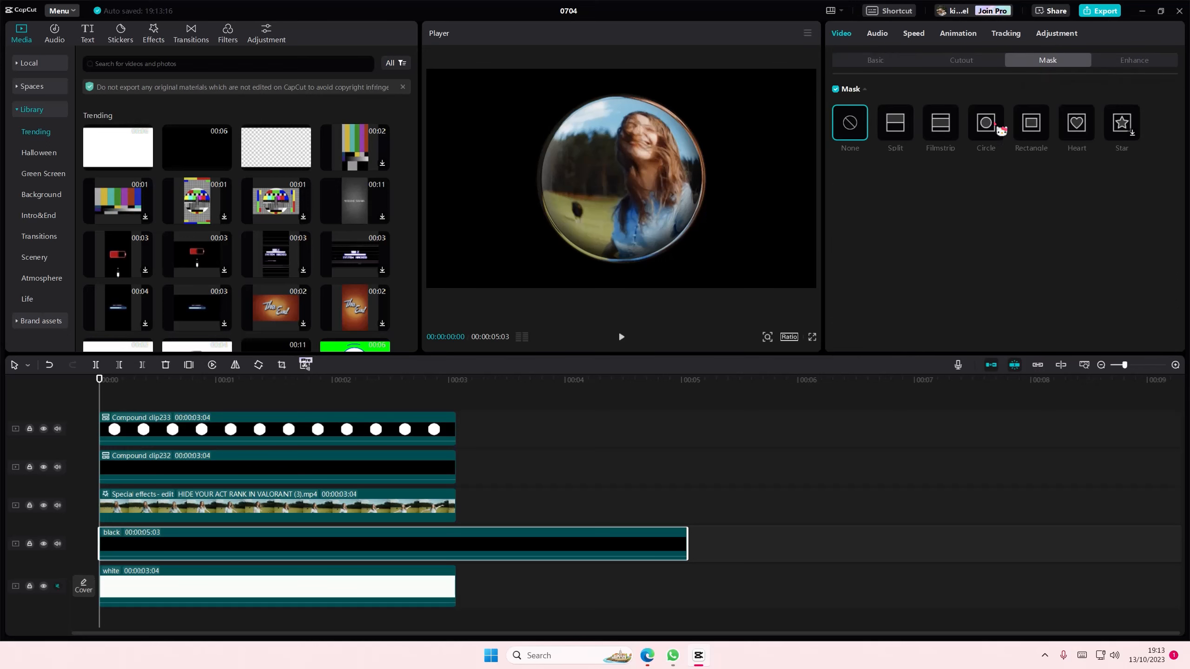
{"action": "left_click", "coordinate": [986, 123]}
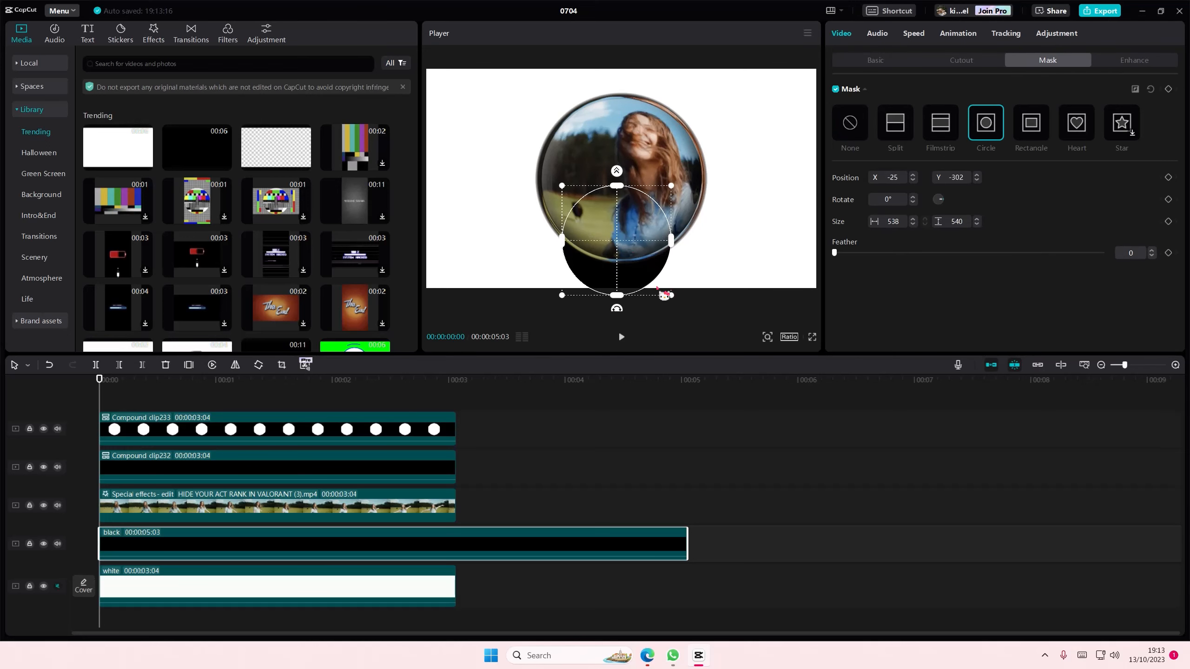
- Flatten the black clip's mask into a shadow ellipse, about 693 × 247 at X 89, Y -389, beneath the lens, with feather 10
{"action": "left_click_drag", "start_coordinate": [616, 304], "coordinate": [714, 261]}
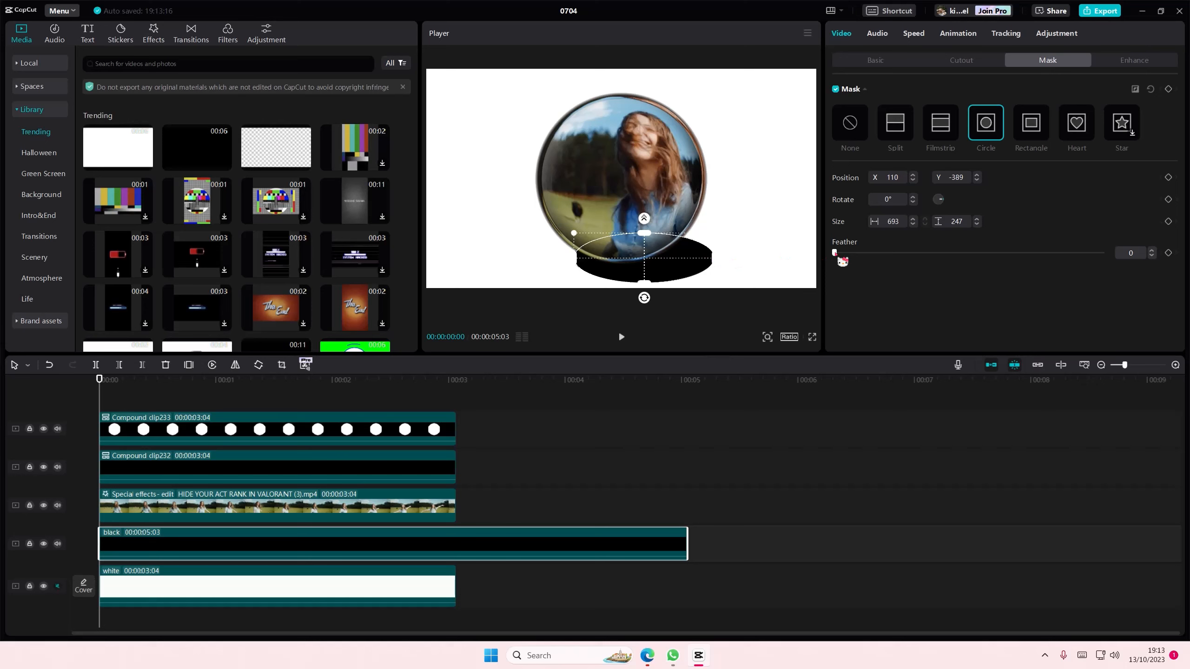
{"action": "left_click_drag", "start_coordinate": [835, 253], "coordinate": [853, 258]}
{"action": "left_click_drag", "start_coordinate": [697, 264], "coordinate": [692, 264]}
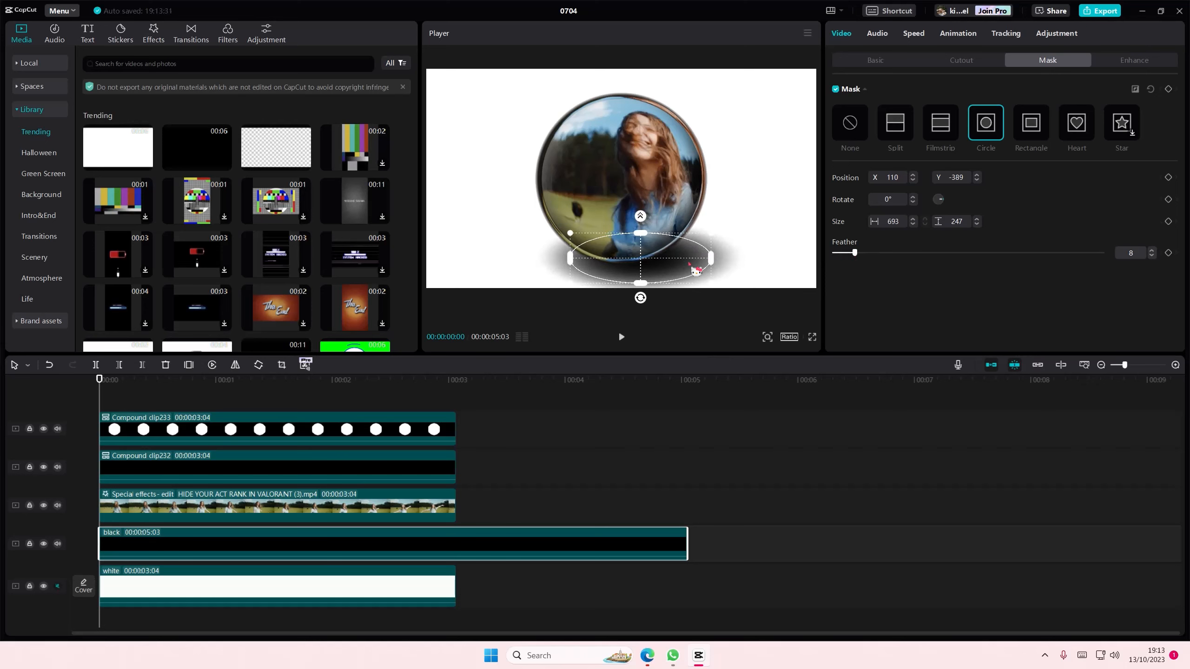
{"action": "left_click_drag", "start_coordinate": [855, 252], "coordinate": [864, 253]}
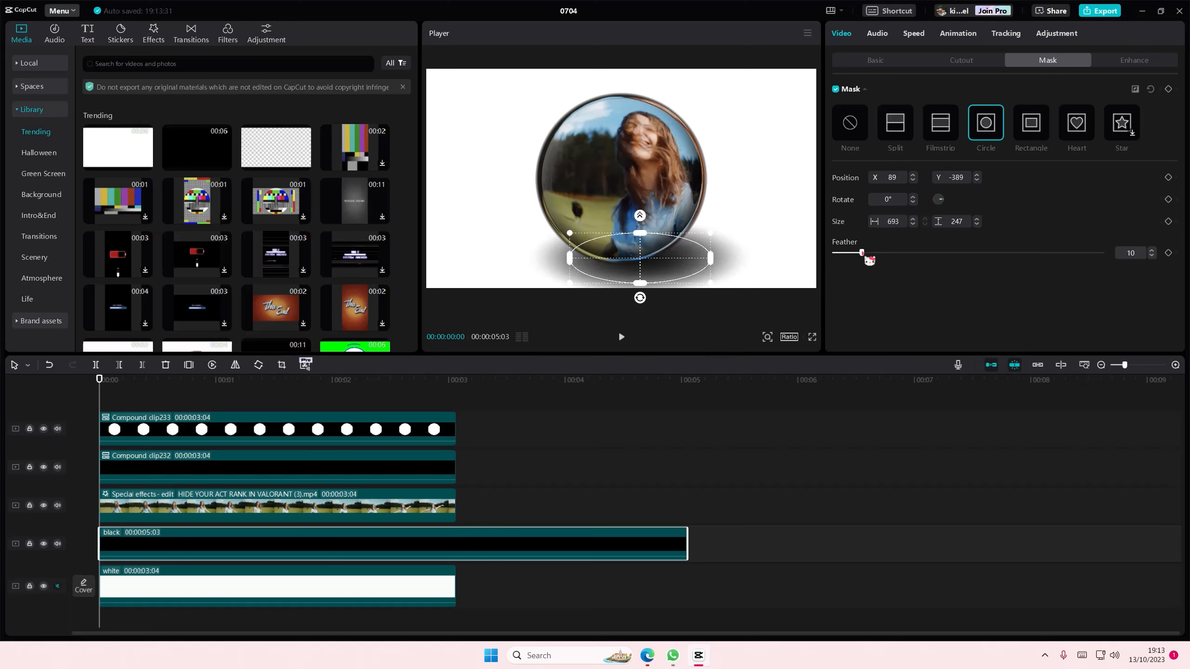
- Trim the black shadow clip to 00:00:03:04 to match the other clips and set its opacity to 83%
{"action": "left_click", "coordinate": [484, 407]}
{"action": "left_click_drag", "start_coordinate": [483, 407], "coordinate": [142, 409]}
{"action": "left_click_drag", "start_coordinate": [686, 535], "coordinate": [456, 530]}
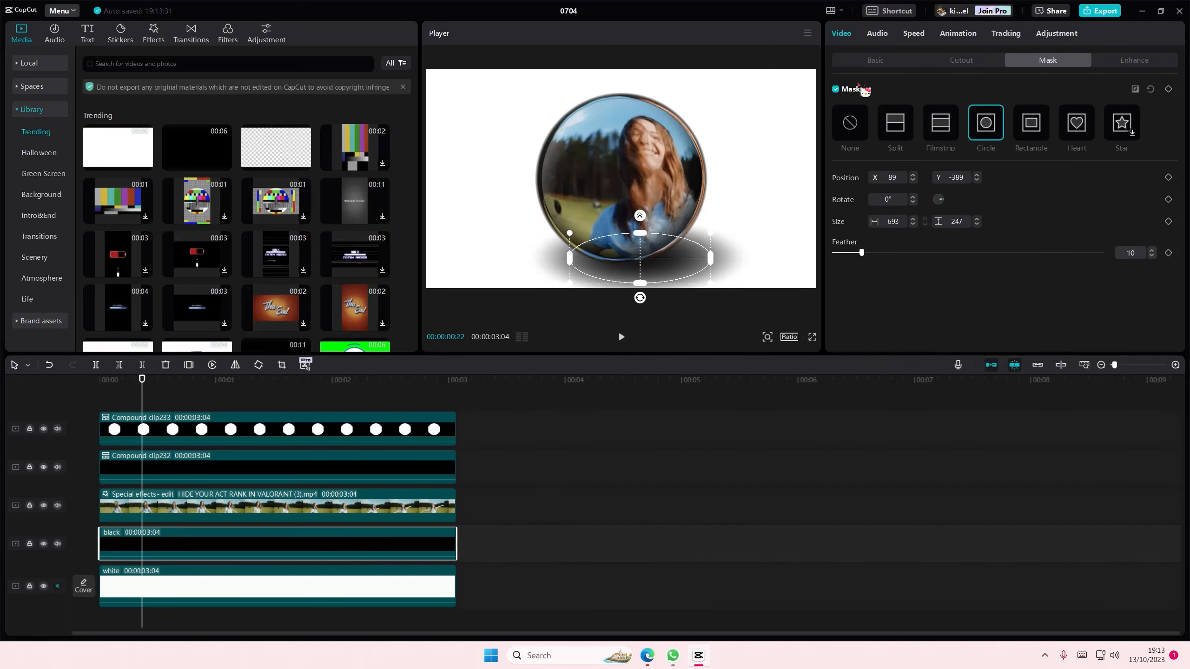
{"action": "left_click", "coordinate": [864, 61]}
{"action": "left_click_drag", "start_coordinate": [1083, 307], "coordinate": [1058, 310]}
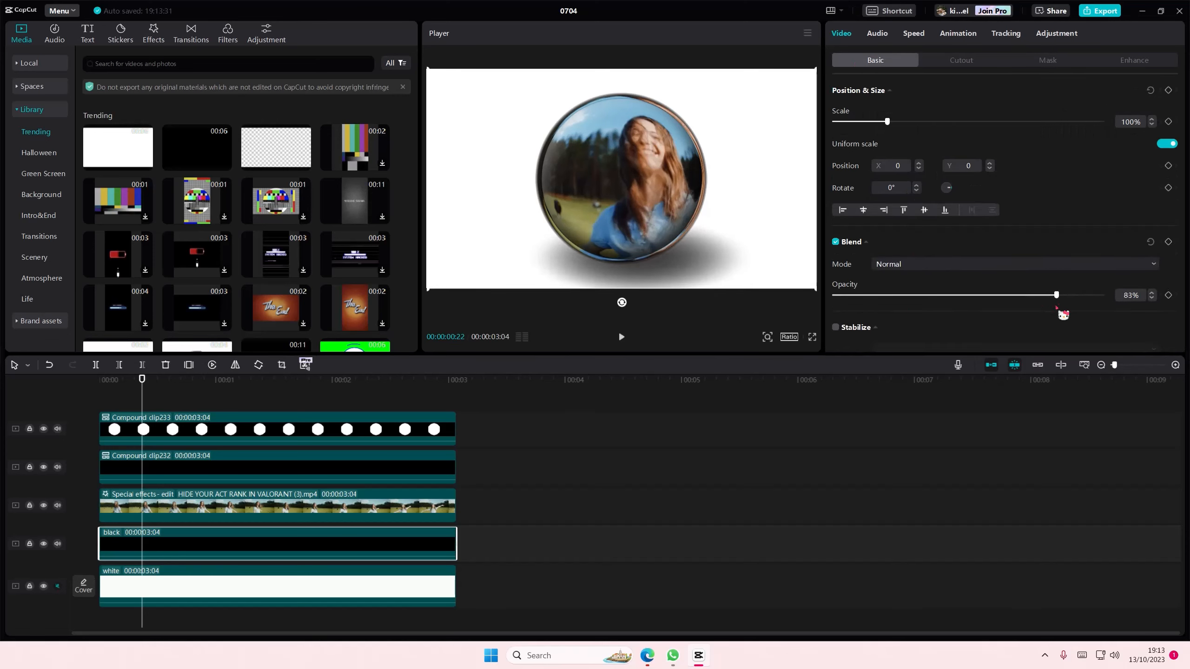
- Play the finished glass-ball effect from the start of the timeline to review it
{"action": "left_click_drag", "start_coordinate": [198, 394], "coordinate": [49, 407]}
{"action": "left_click", "coordinate": [621, 337]}
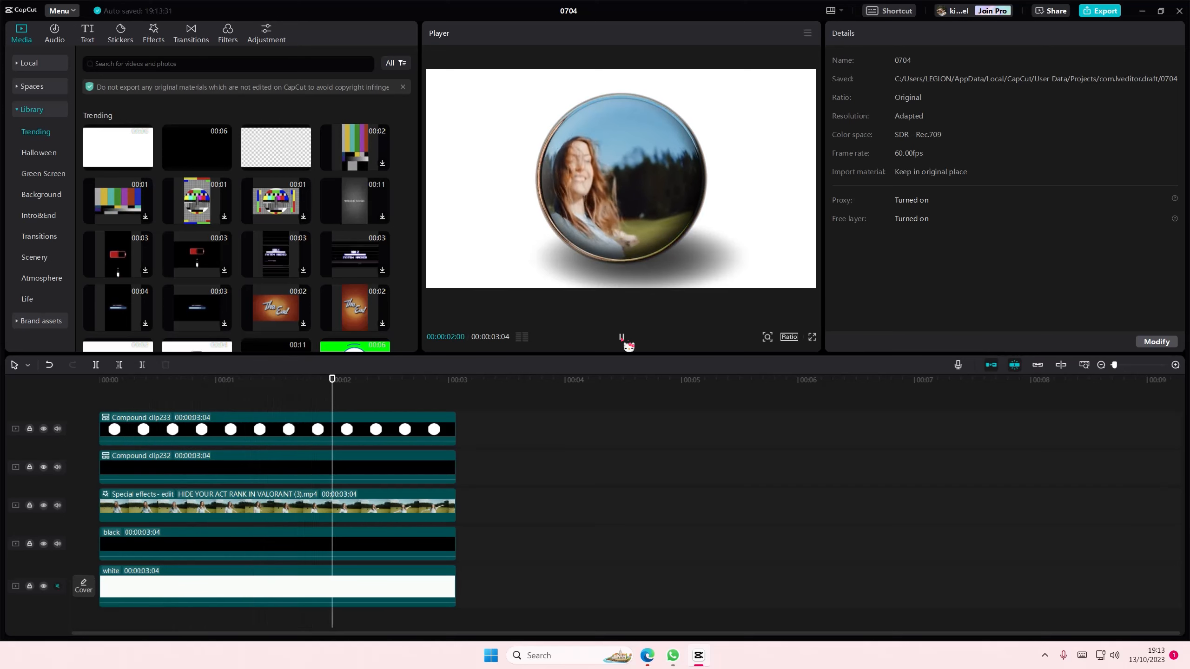
{"action": "left_click_drag", "start_coordinate": [319, 383], "coordinate": [96, 390]}
{"action": "left_click", "coordinate": [623, 338]}
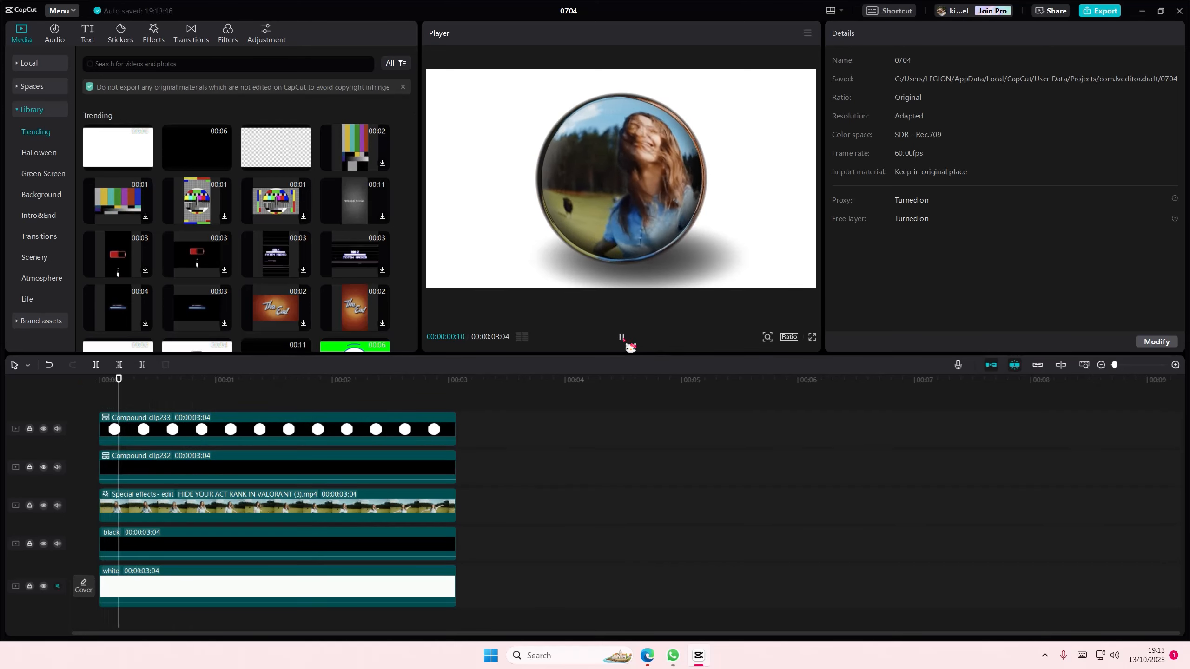
{"action": "left_click", "coordinate": [622, 337]}
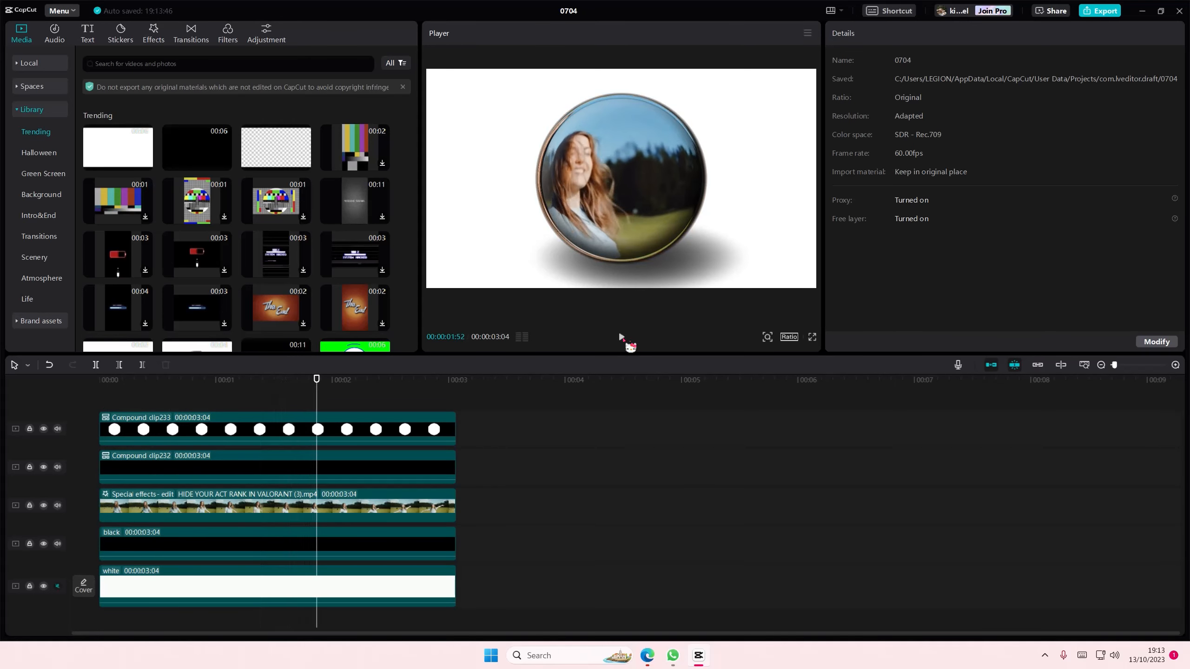